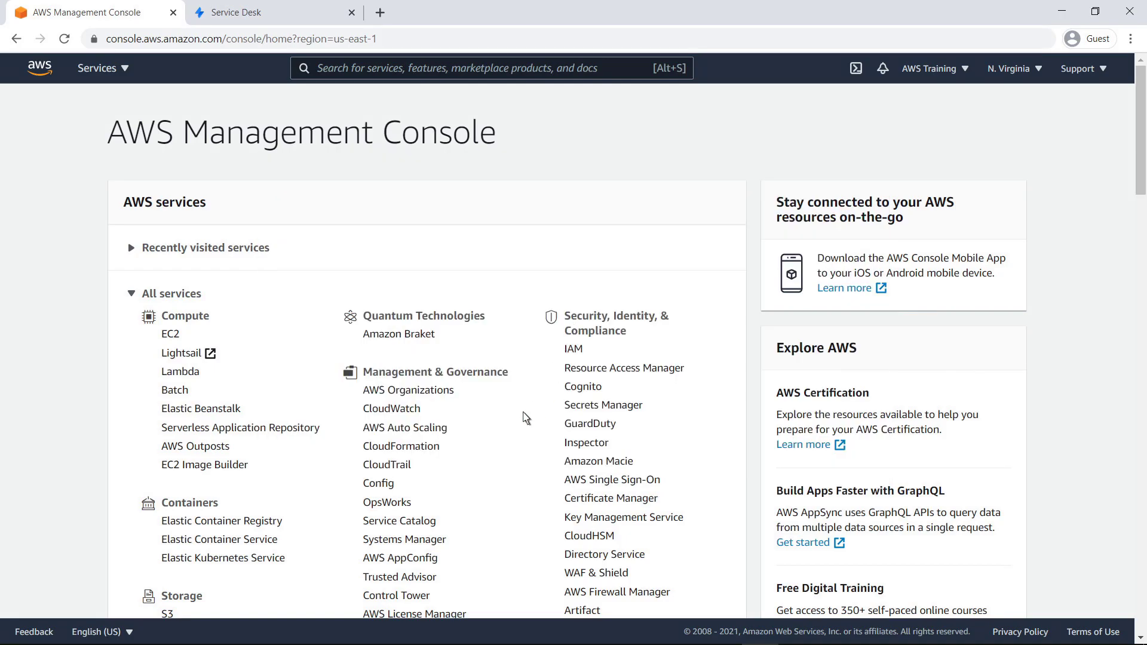
- Open the CloudWatch alarm OpsItem oi-bb823f3c1e38 from the Systems Manager OpsCenter list
click(445, 543)
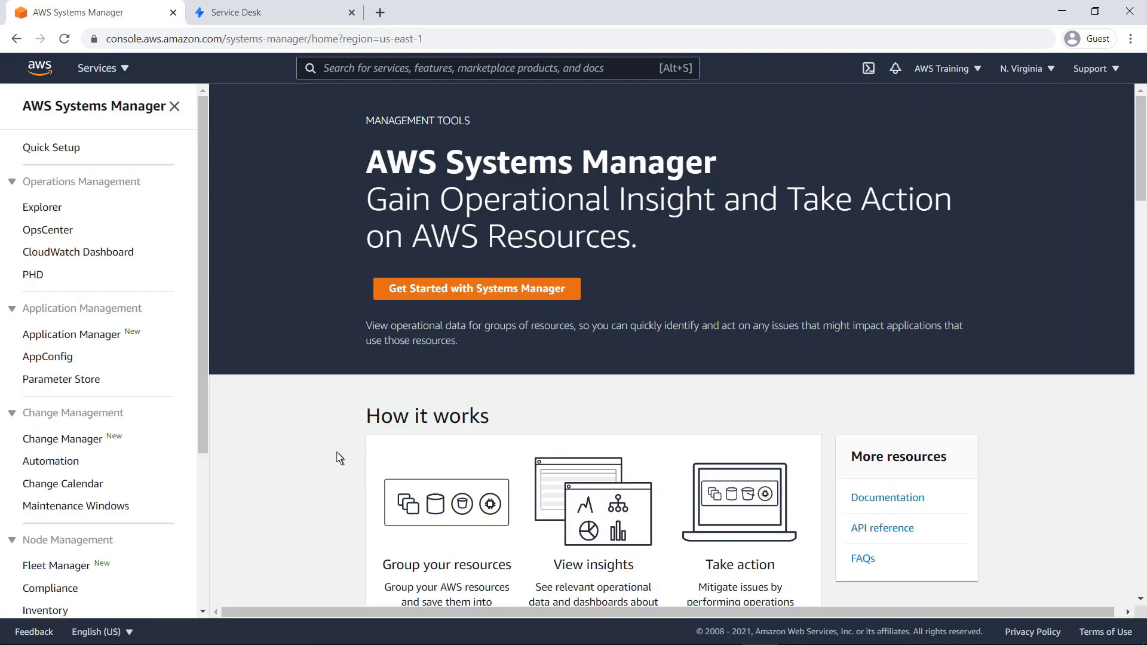
click(72, 231)
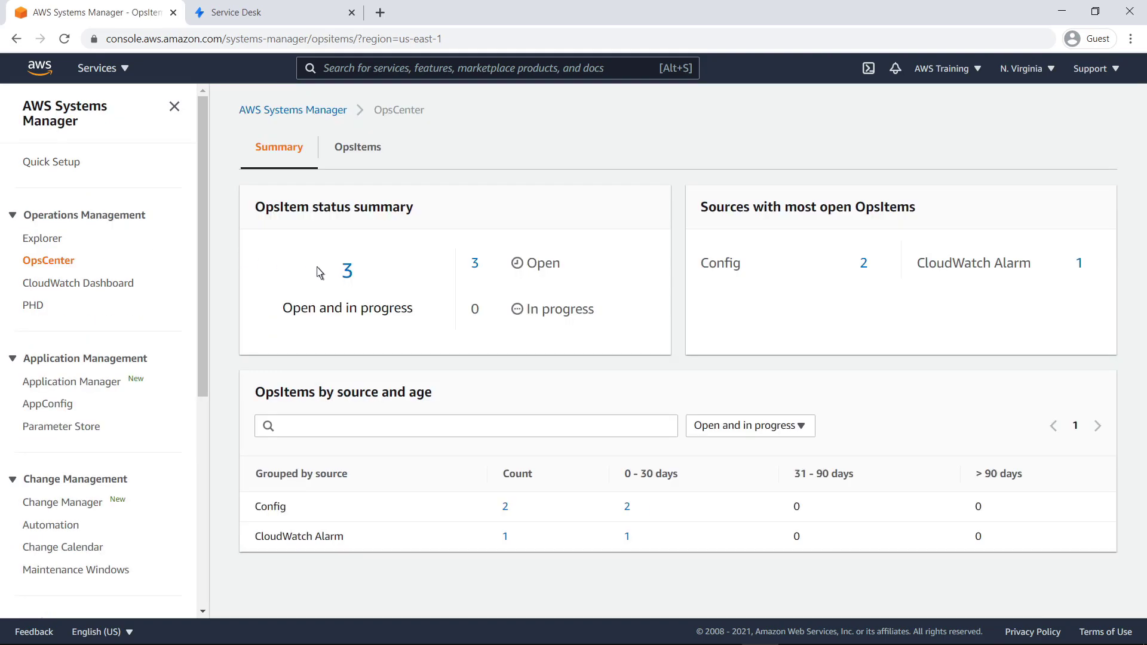
click(350, 272)
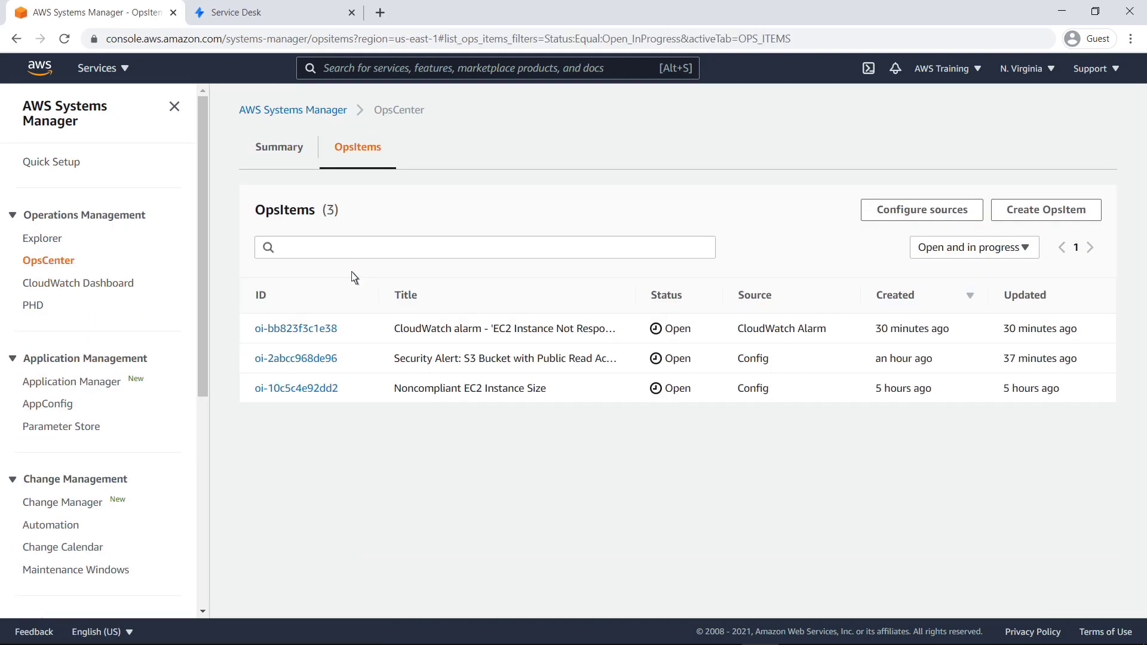
click(334, 329)
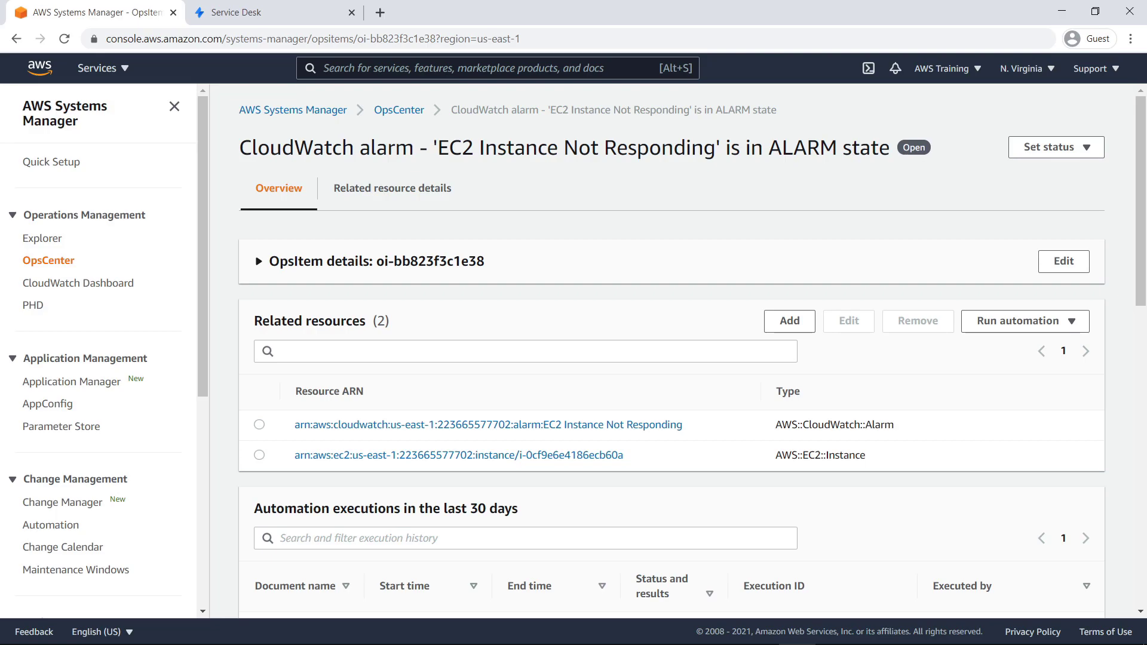
- Run the AWS-RestartEC2Instance automation against this OpsItem
click(259, 262)
click(1141, 401)
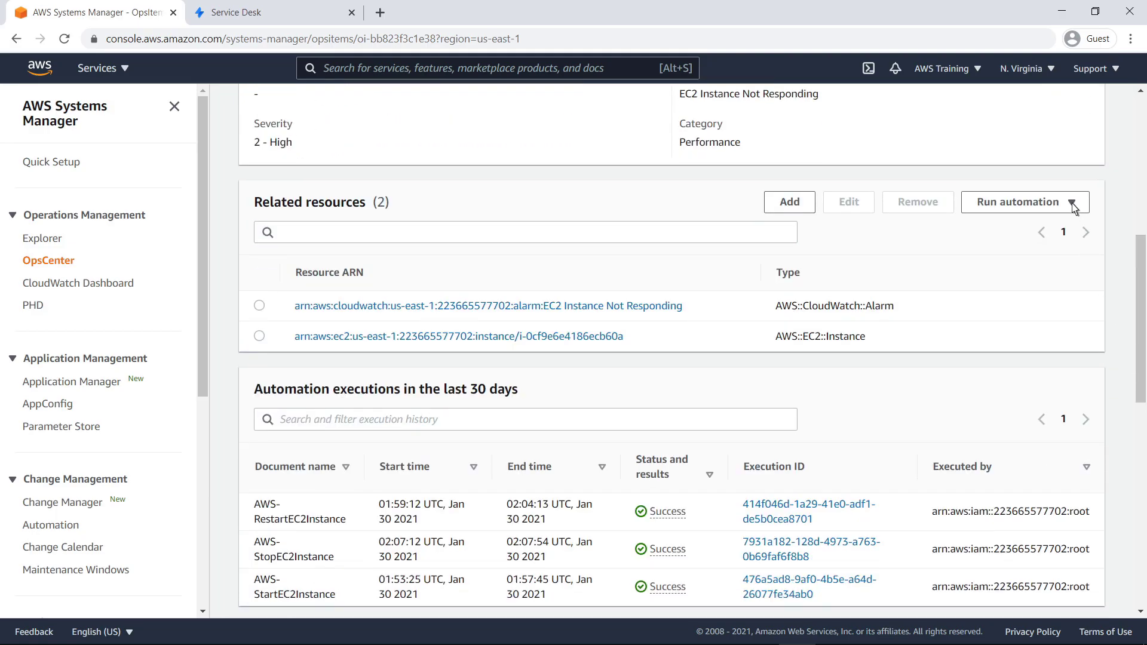
click(1073, 203)
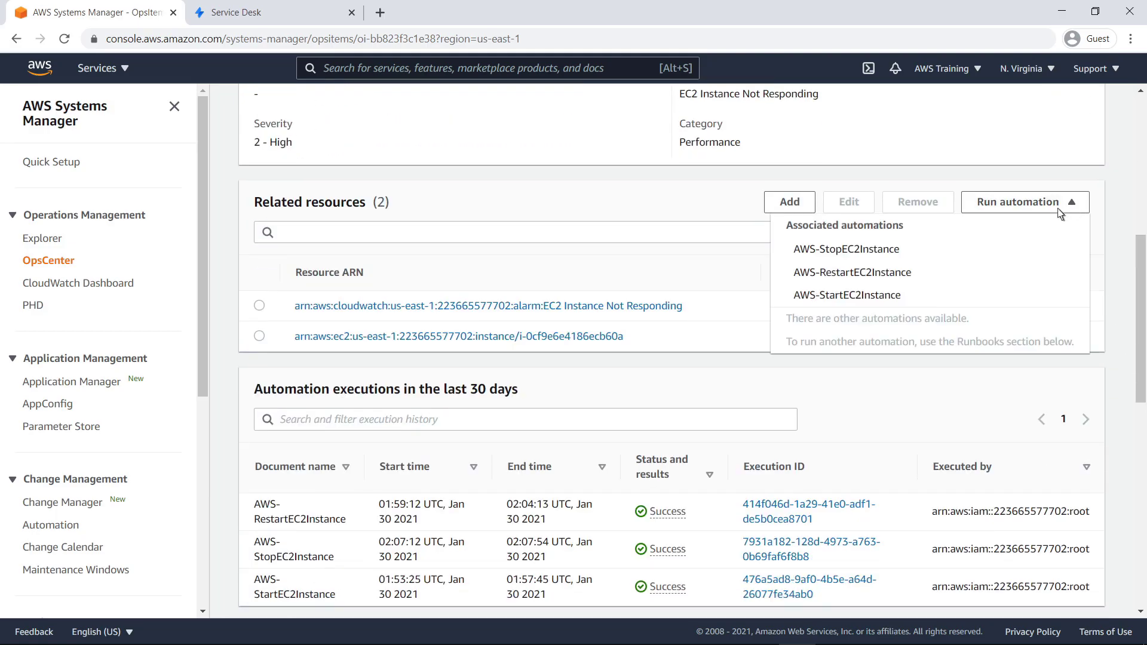
click(912, 274)
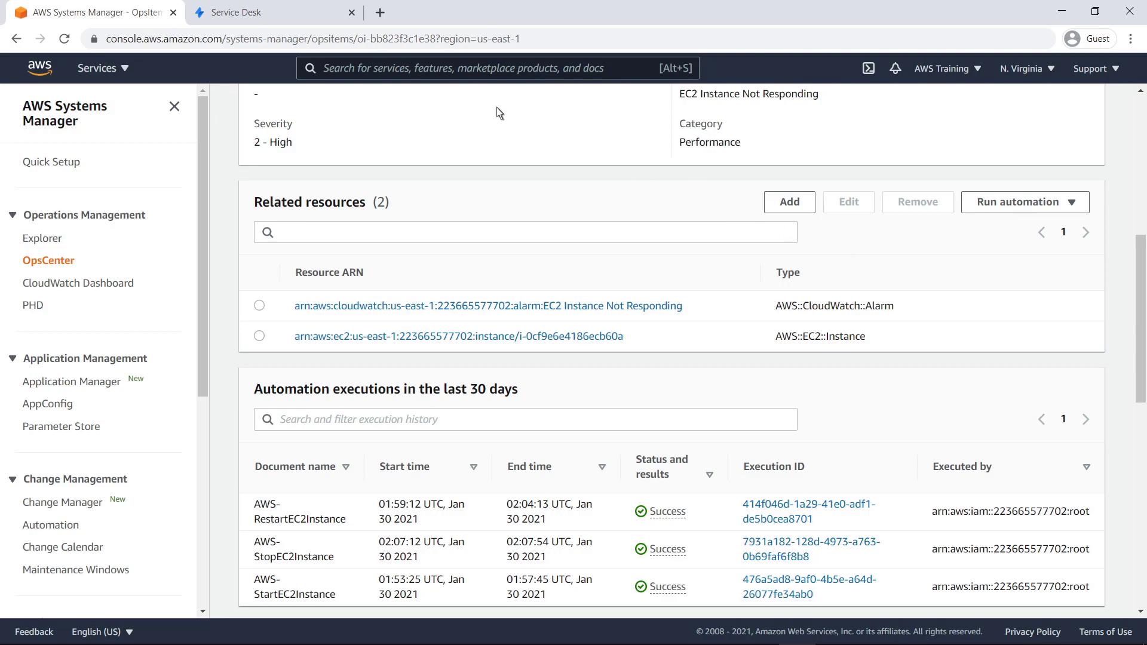
- Reach the AWS Service Management Connector settings through Manage apps and the awsaccount details
click(274, 14)
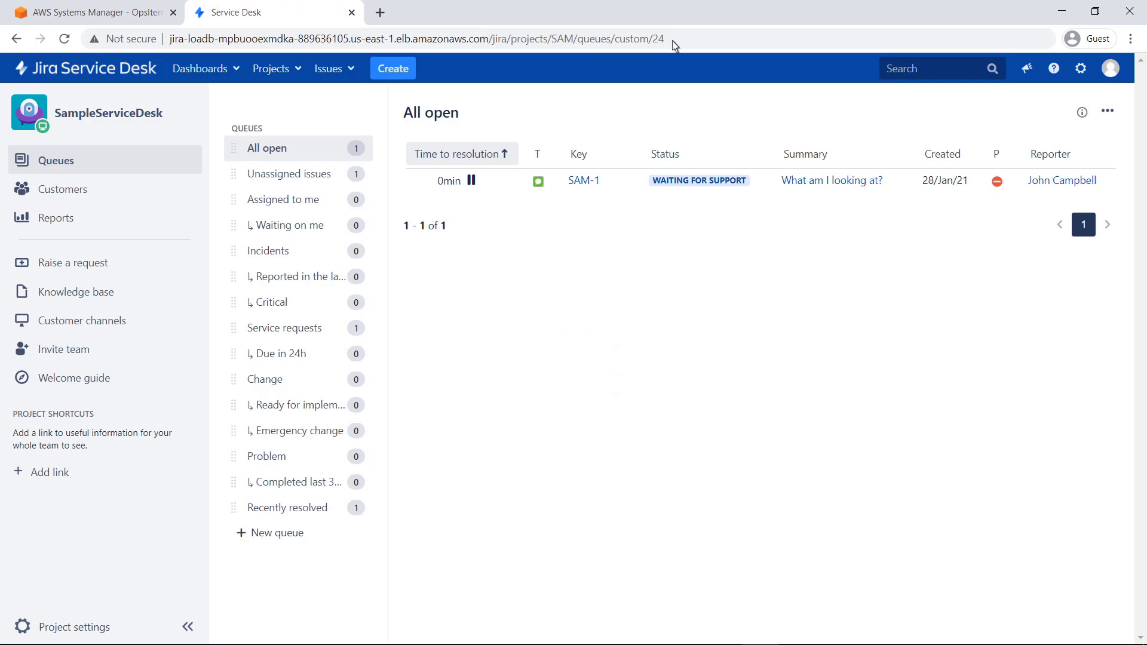
click(1080, 68)
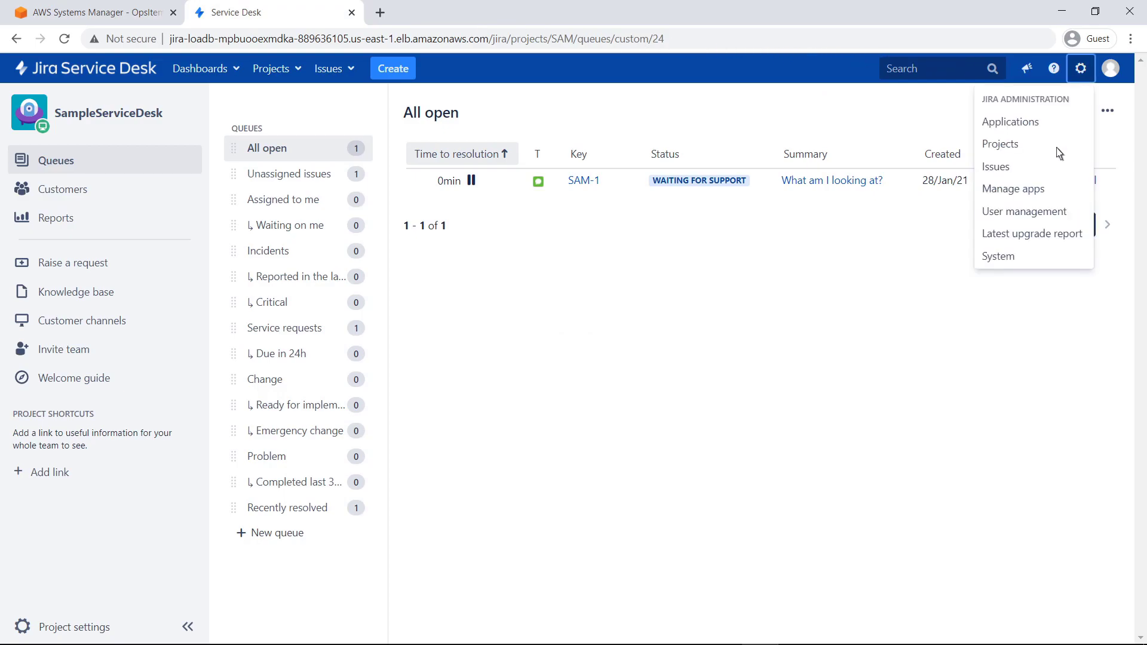
click(1046, 197)
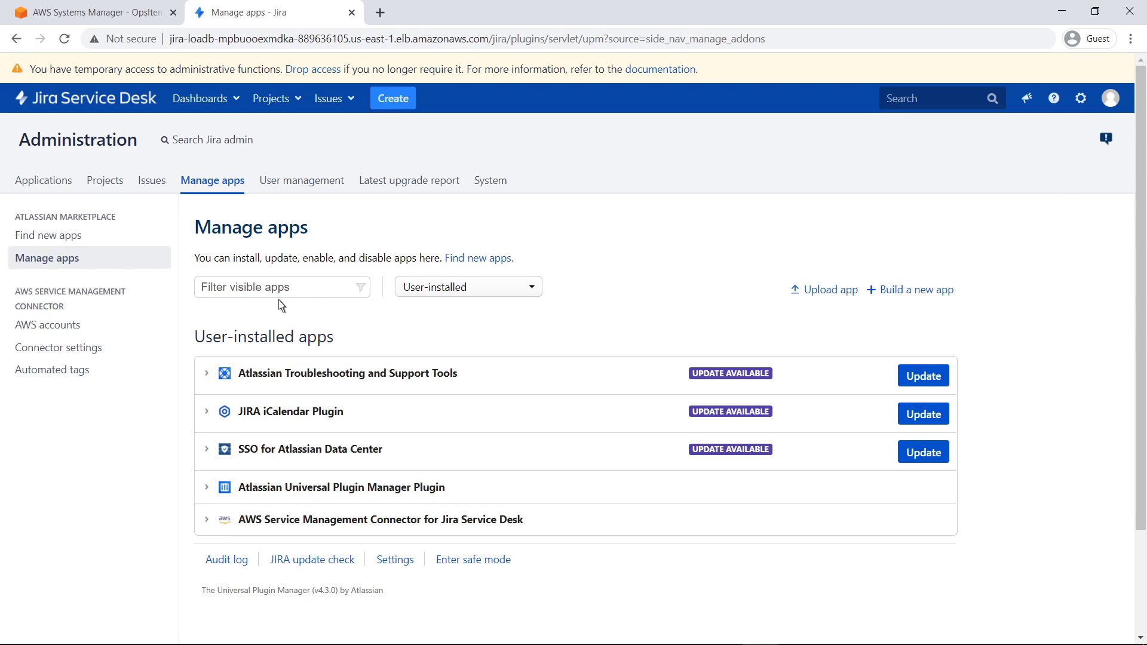
click(81, 332)
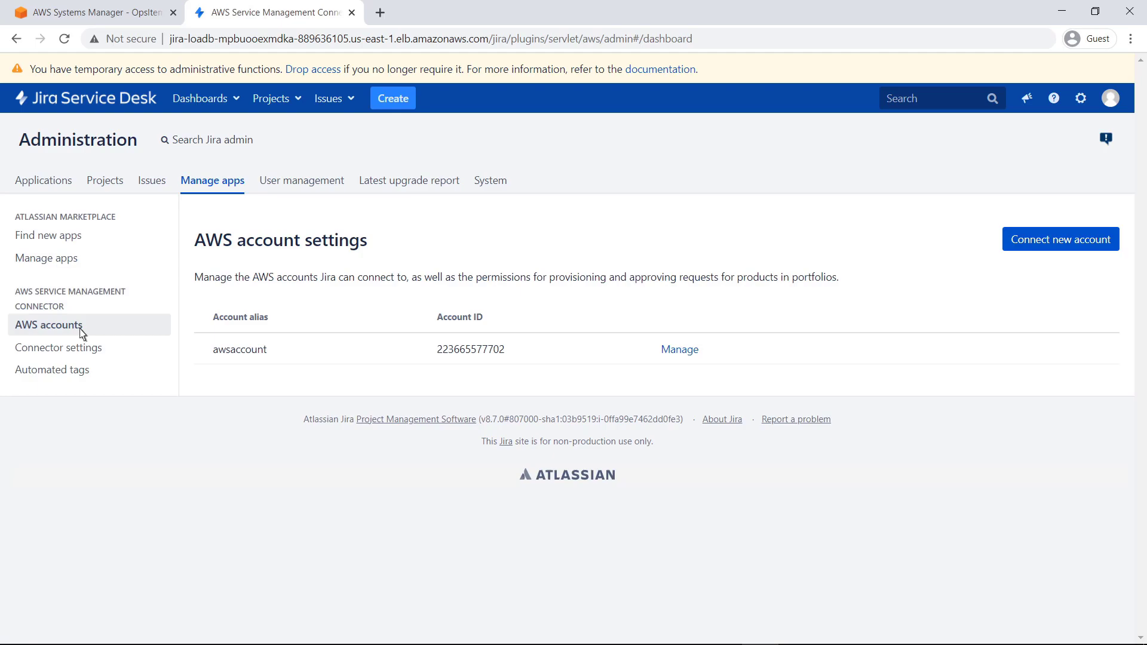
click(679, 350)
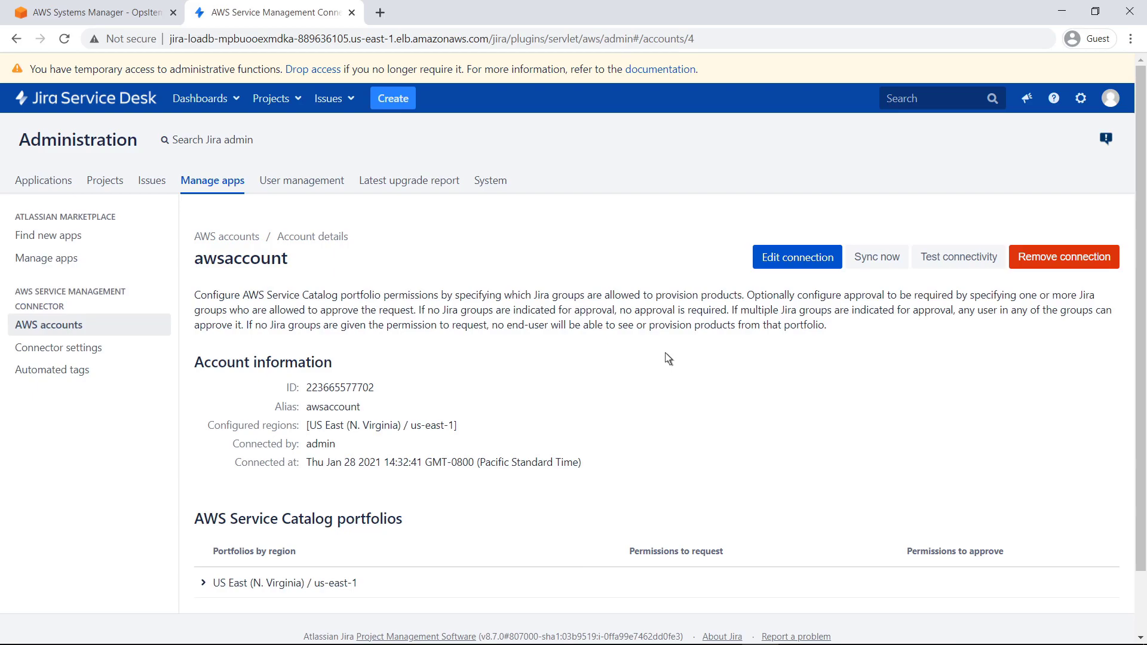
click(103, 352)
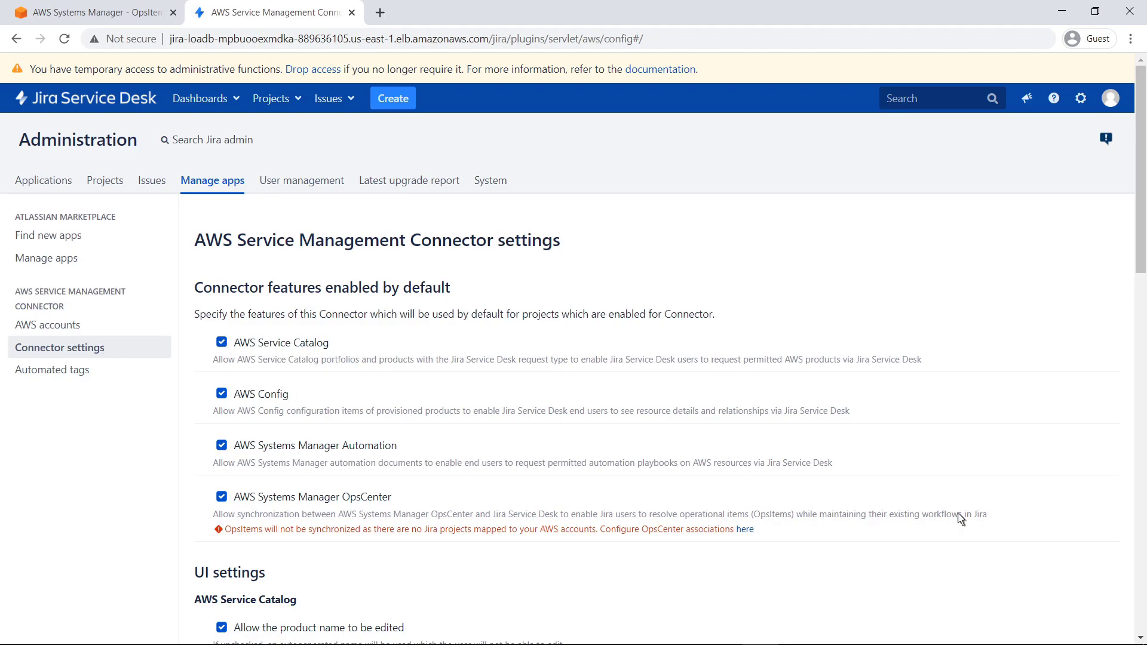
- Map awsaccount to SampleServiceDesk for OpsCenter sync, save, and request an immediate sync
click(1140, 552)
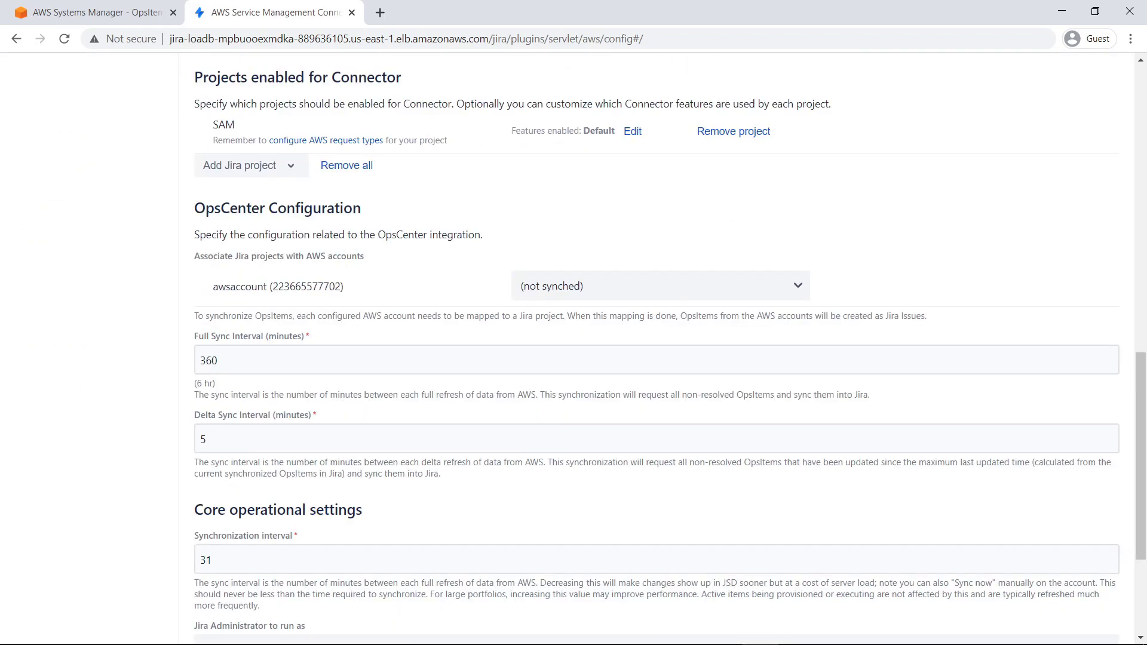
click(800, 288)
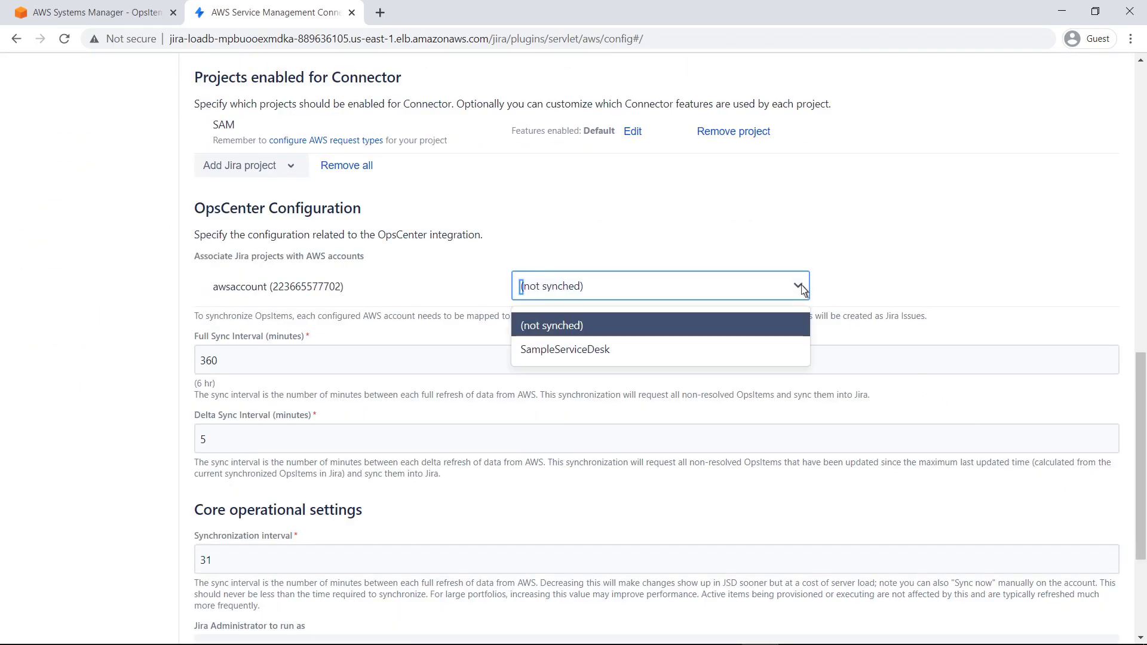
click(609, 355)
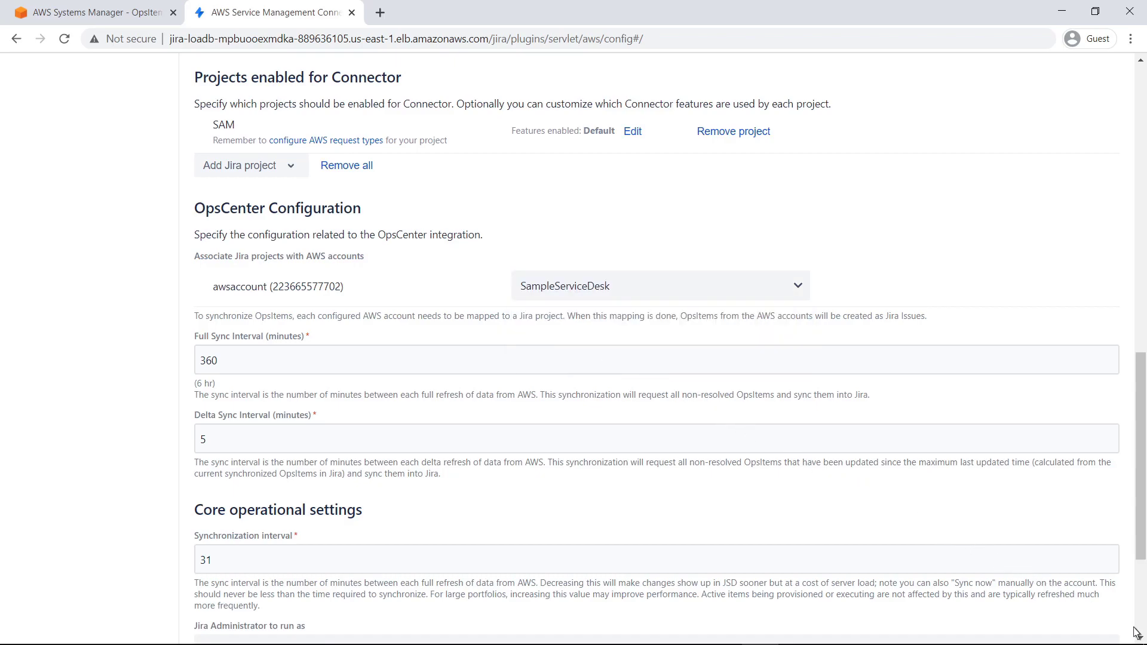
scroll(1140, 633, down, 3)
scroll(1140, 624, down, 1)
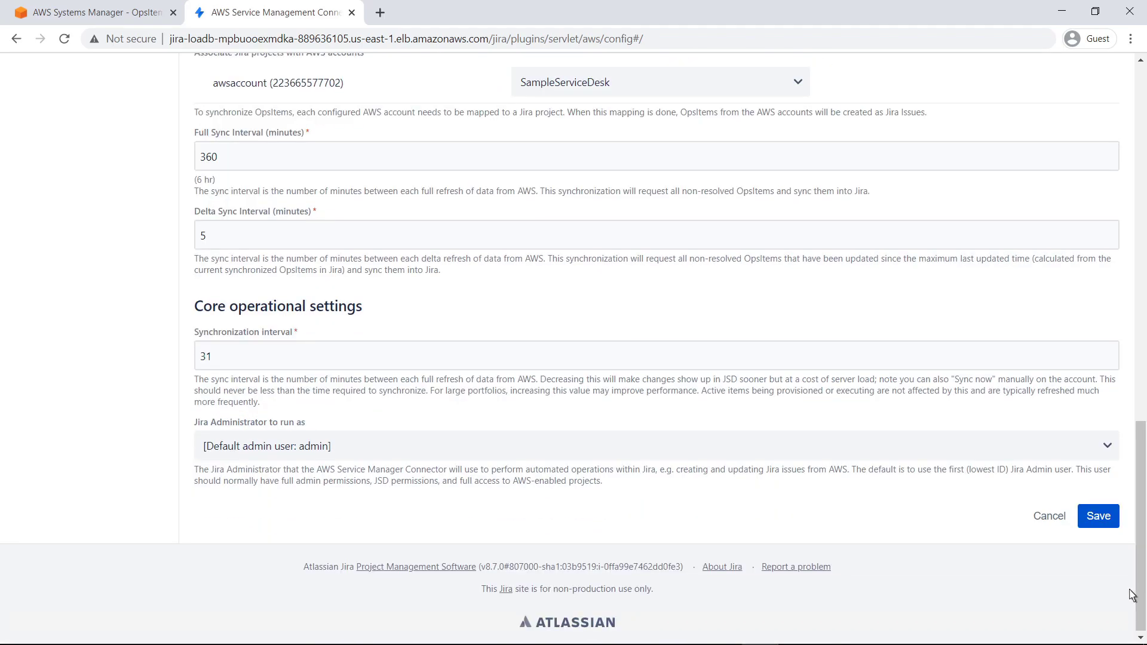
click(1099, 517)
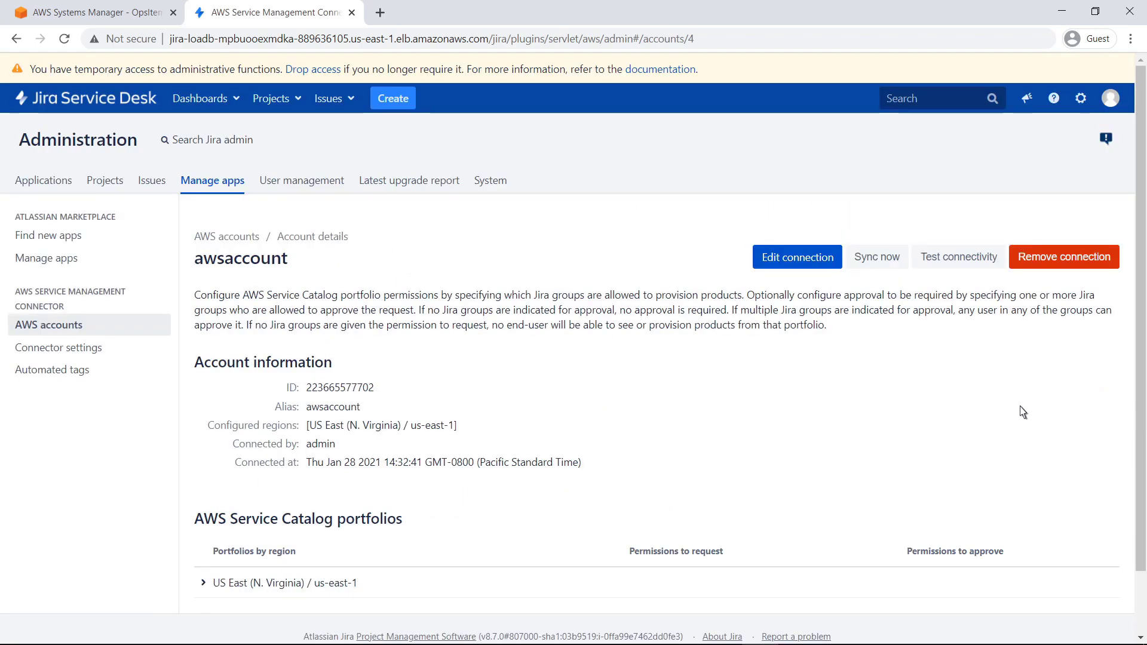
click(901, 260)
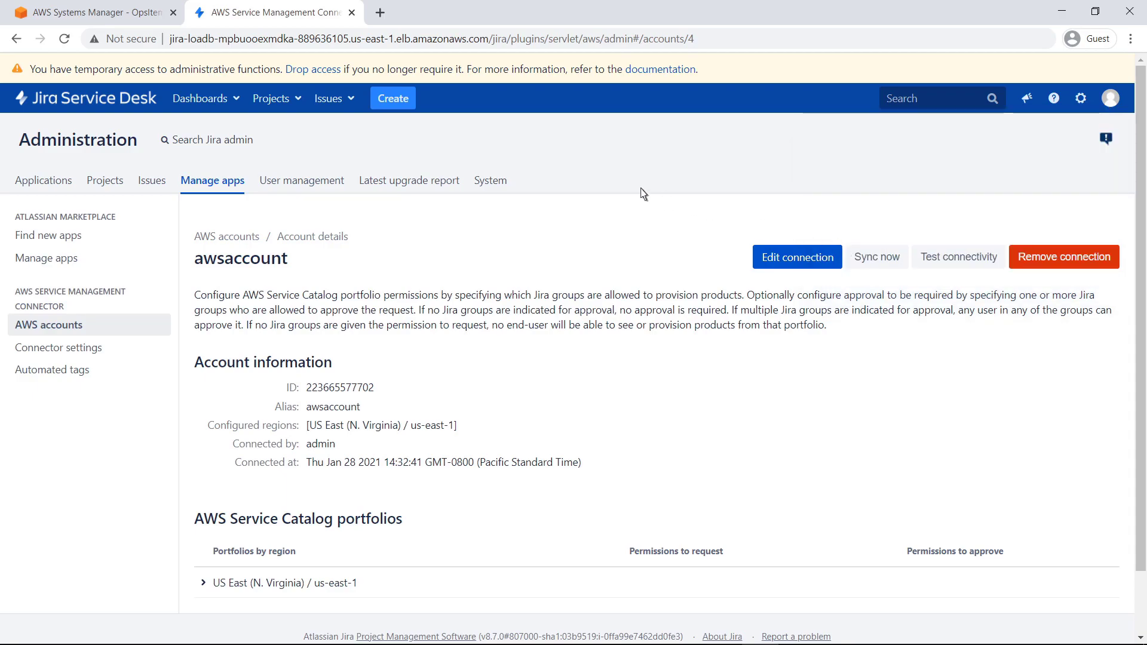
- Raise the severity of SAM-5 'Noncompliant EC2 Instance Size' from 4 - Low to 3 - Medium
click(301, 98)
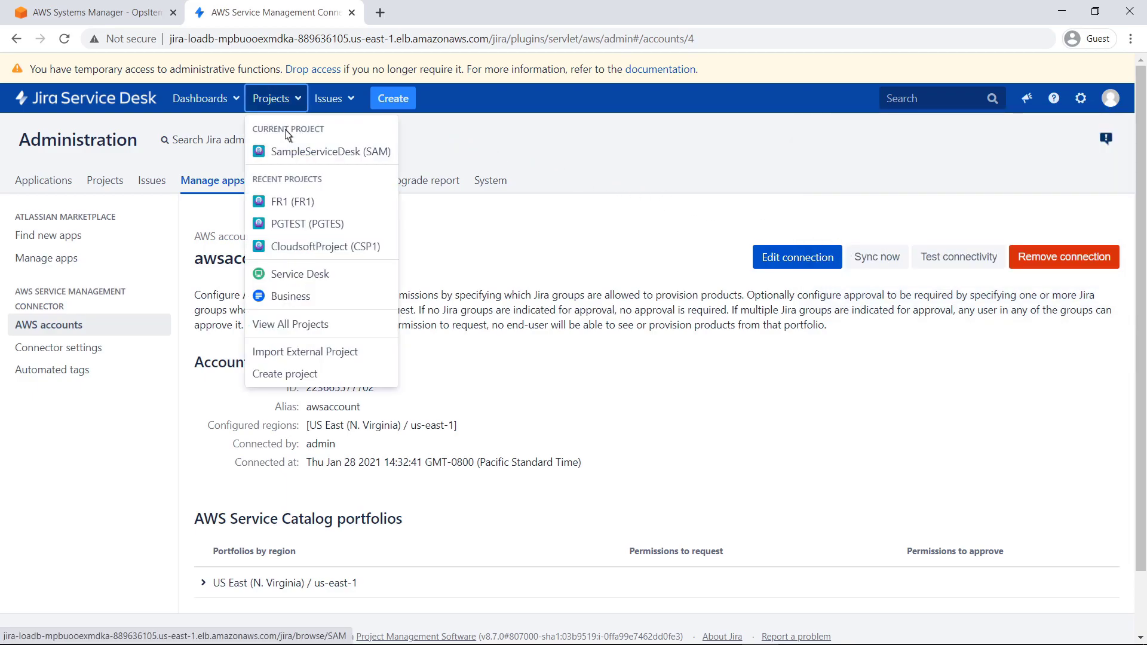
click(276, 153)
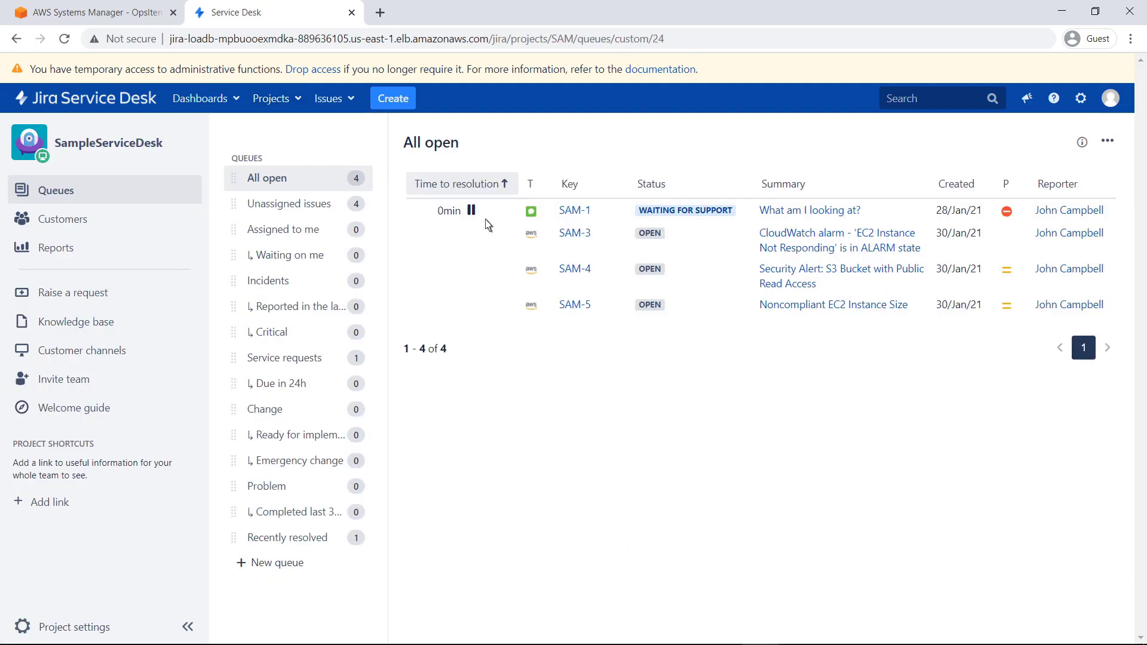
click(764, 306)
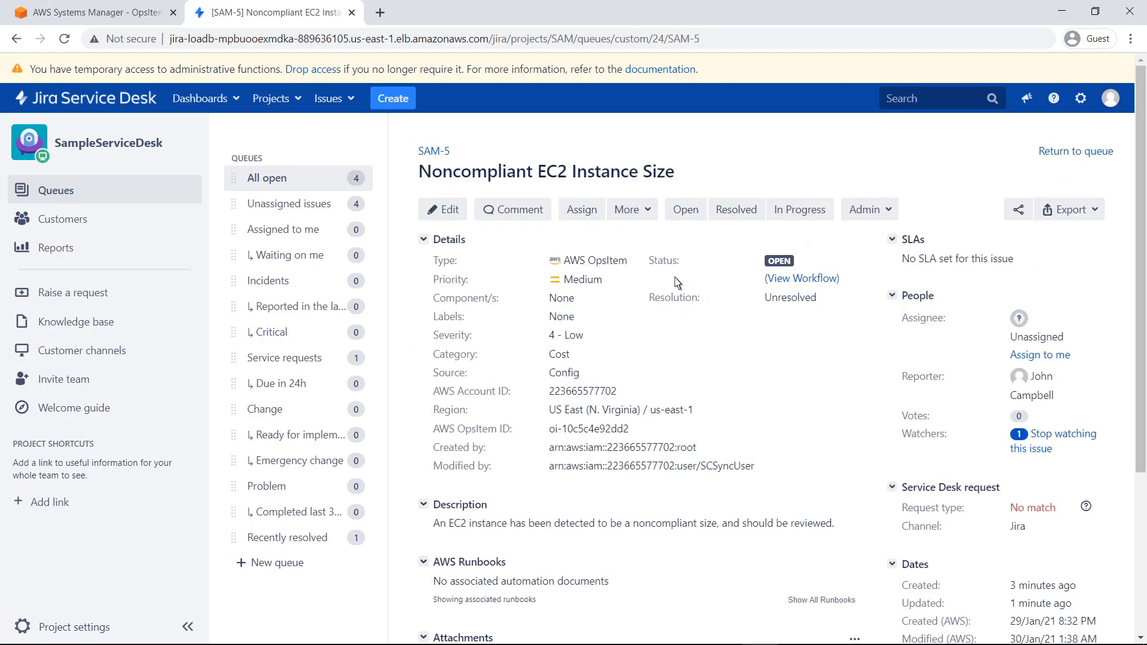
click(449, 209)
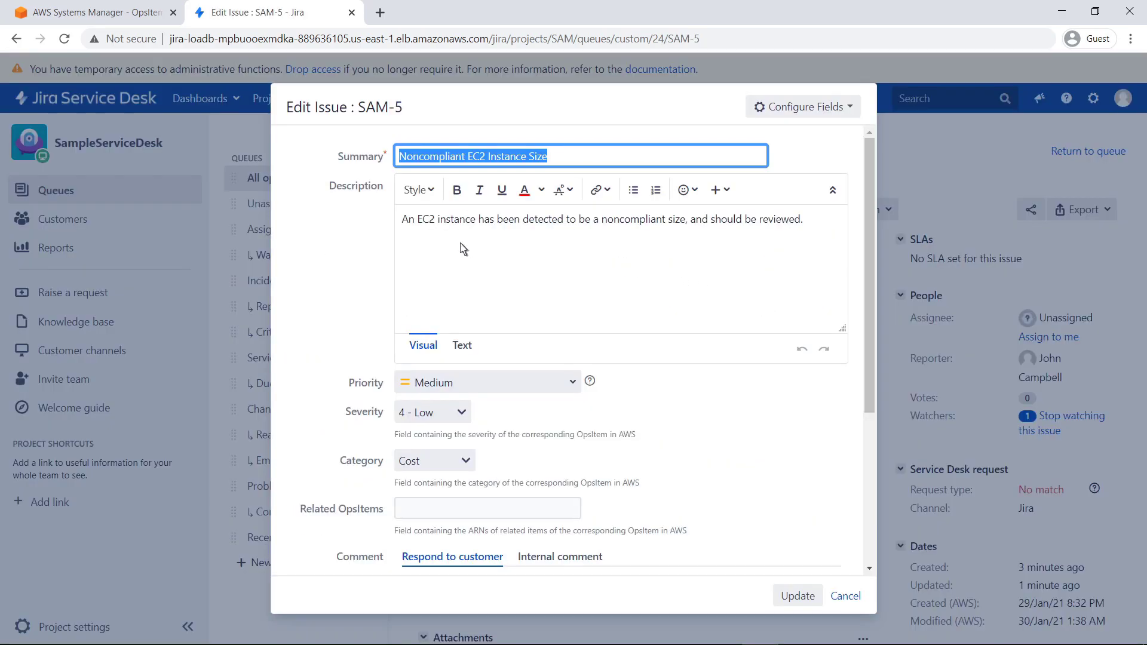
click(463, 411)
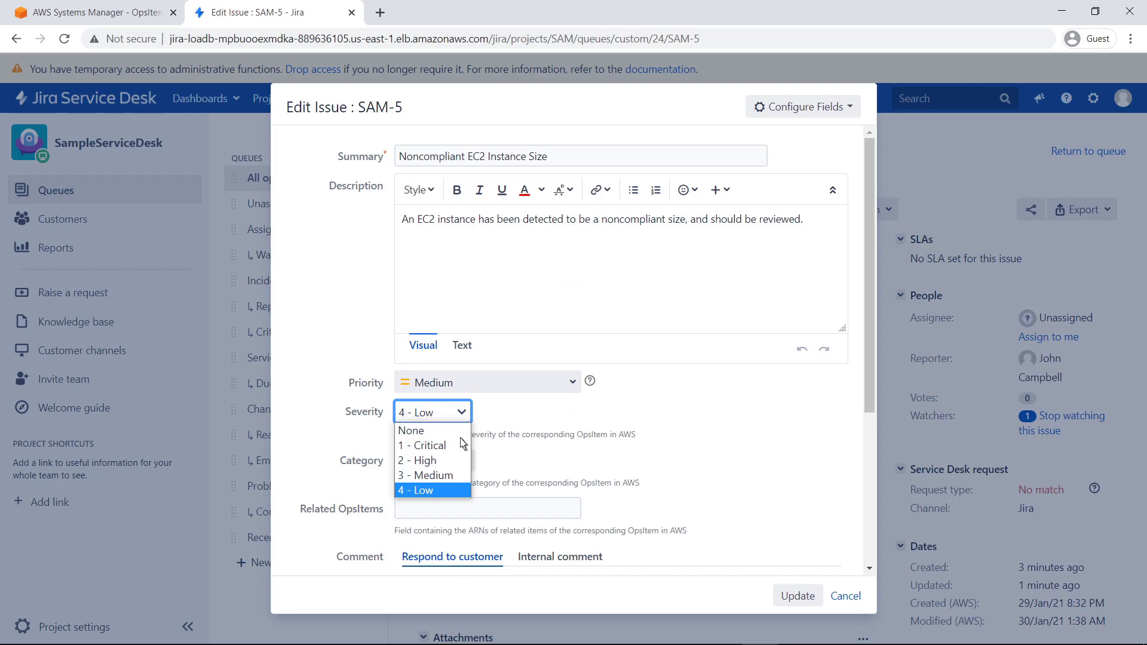
click(453, 476)
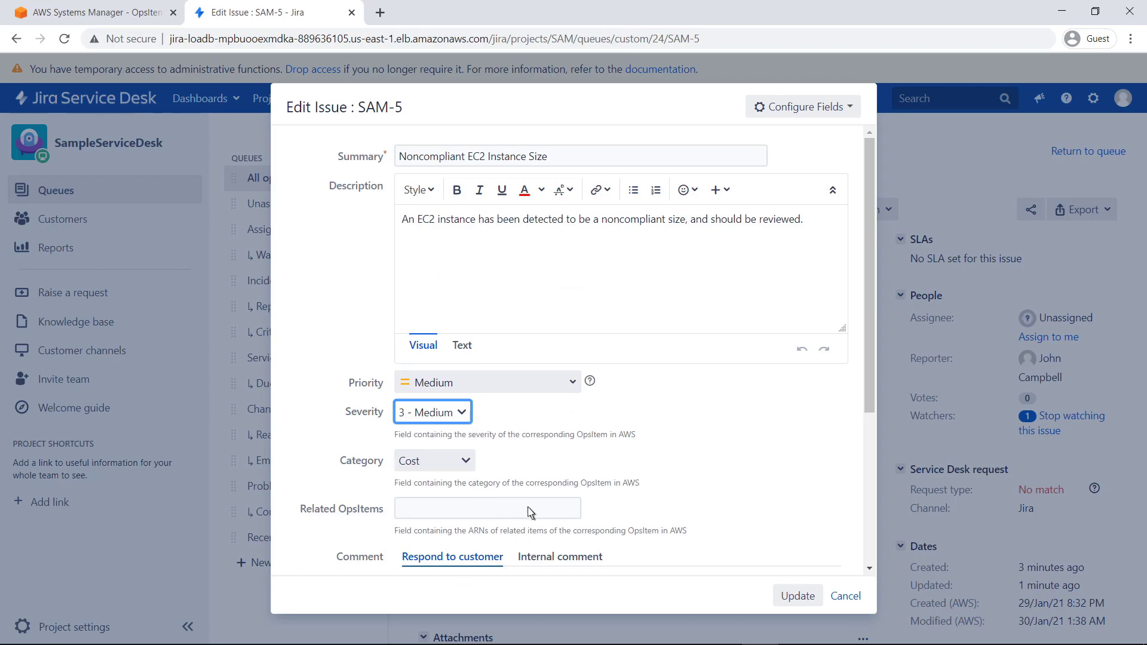
click(787, 604)
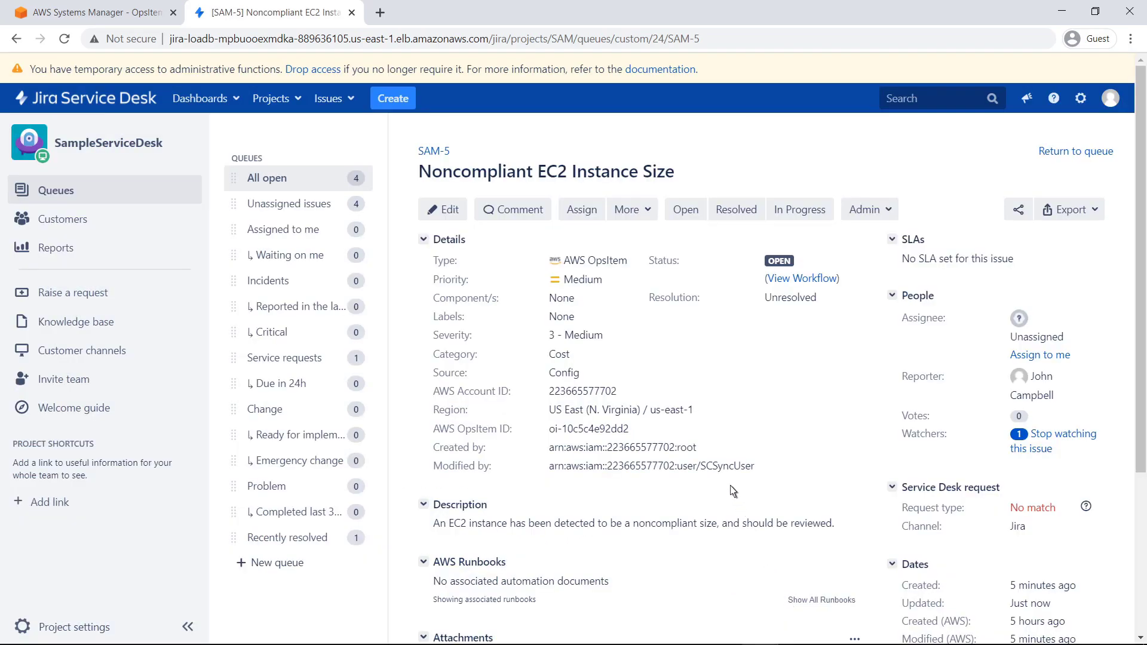
- Self-assign SAM-5 with the reply 'This is now being investigated.' and mark it In Progress
click(597, 211)
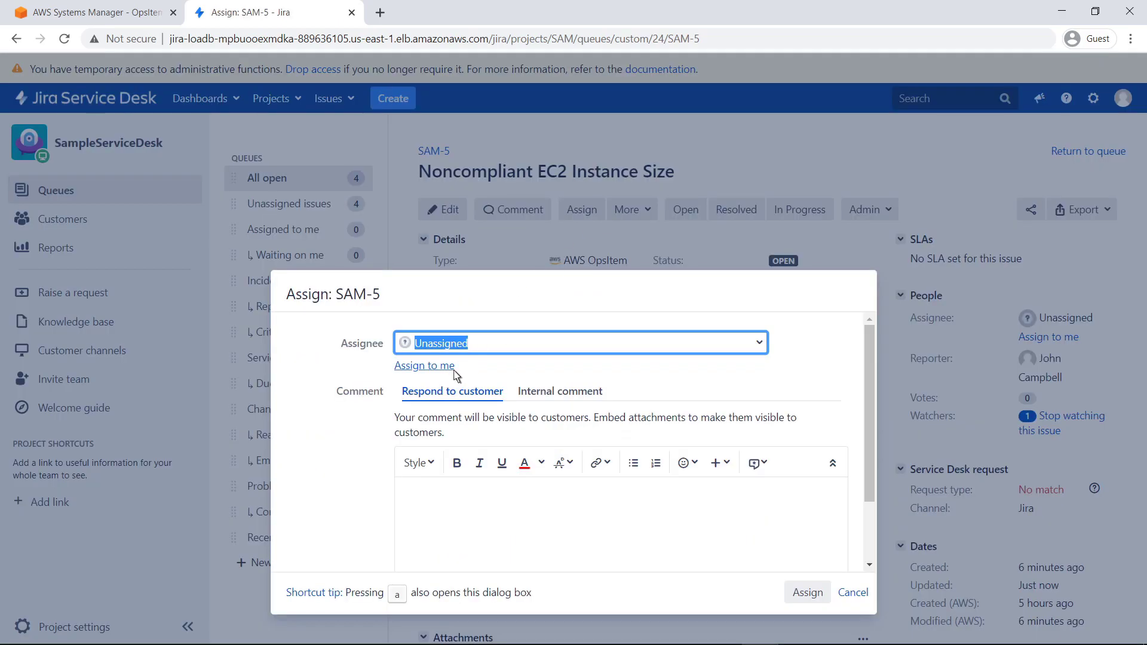
click(424, 366)
click(428, 502)
text(T)
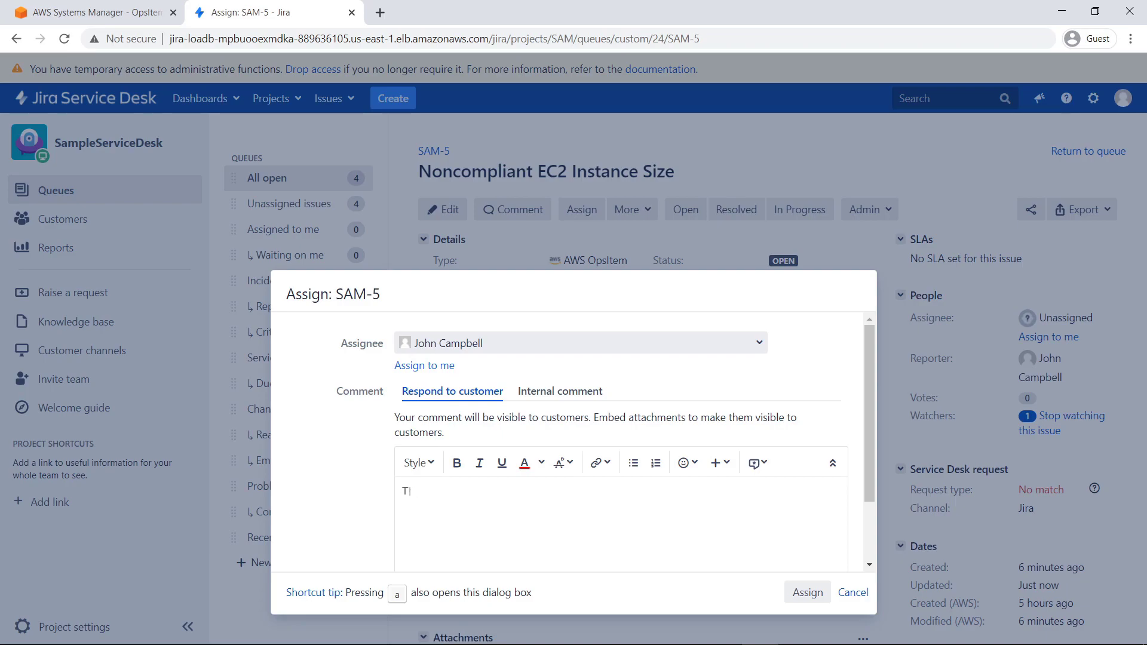
text(his is now being investigated.)
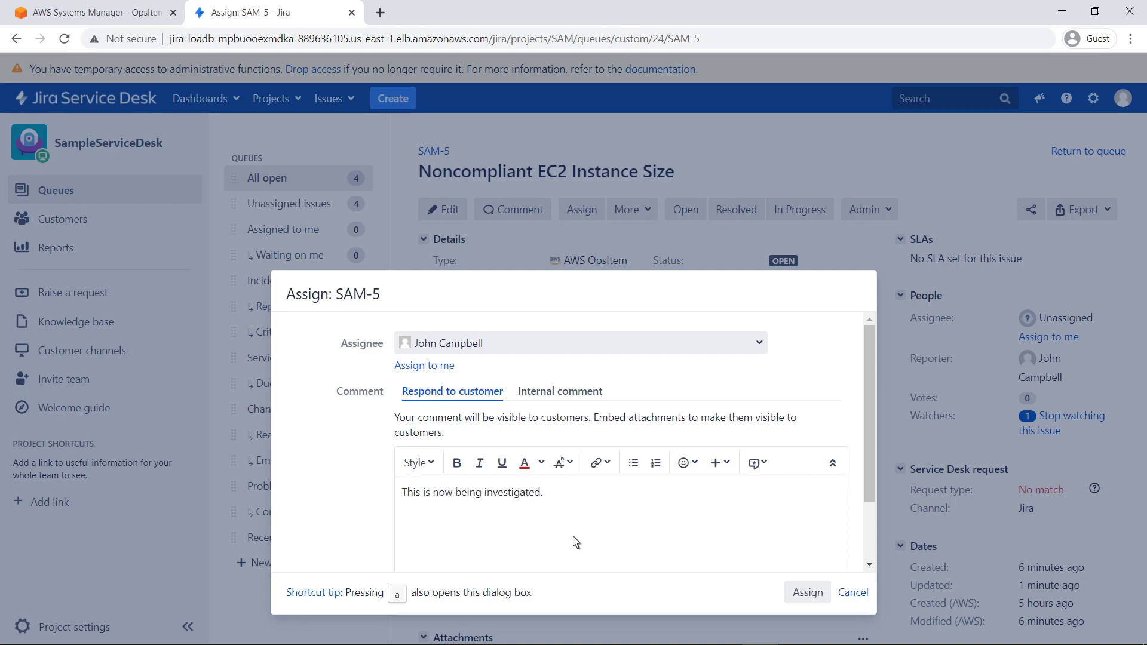
click(799, 594)
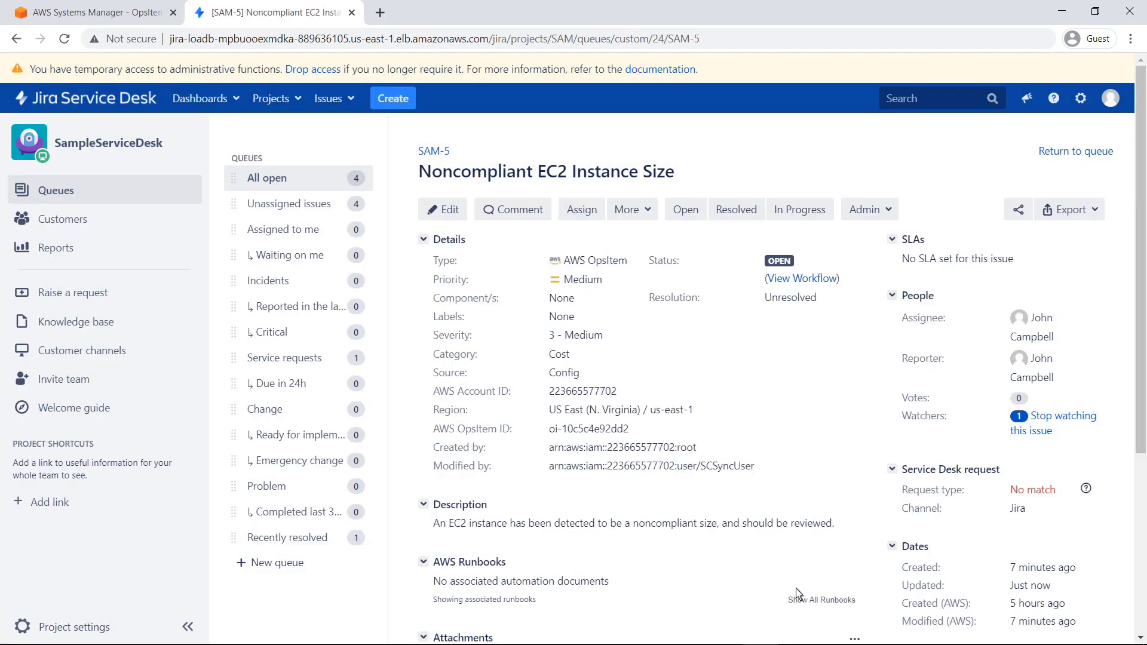
click(780, 215)
click(1042, 154)
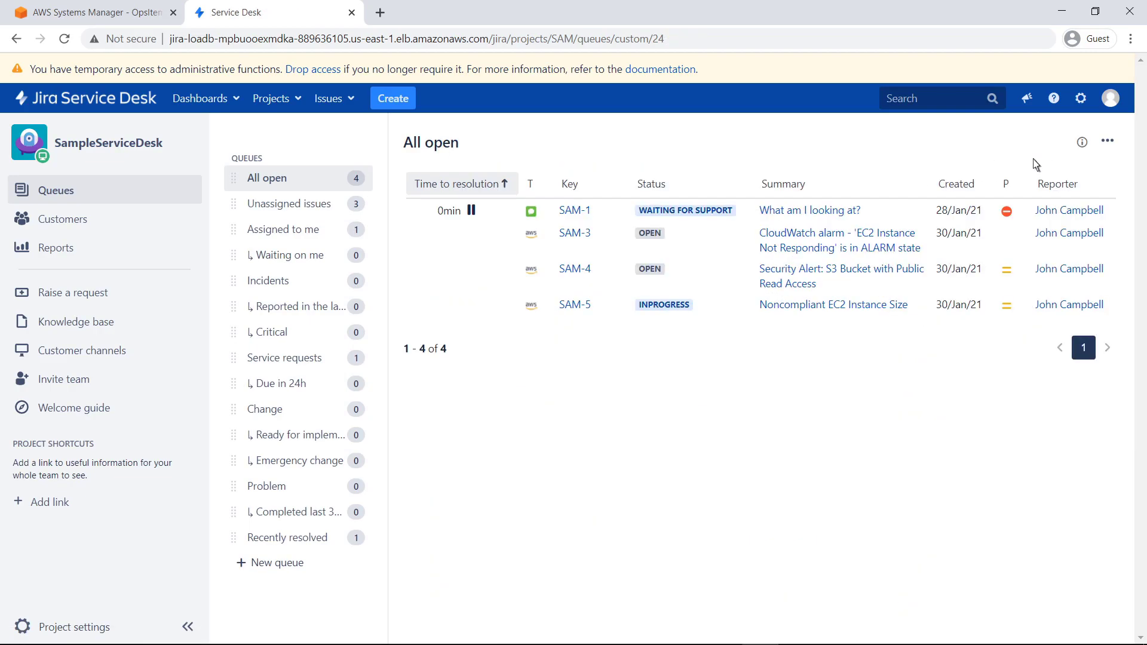
- Open SAM-3, review its EC2 instance's configuration details and relationships, then start AWS-StartEC2Instance
click(923, 255)
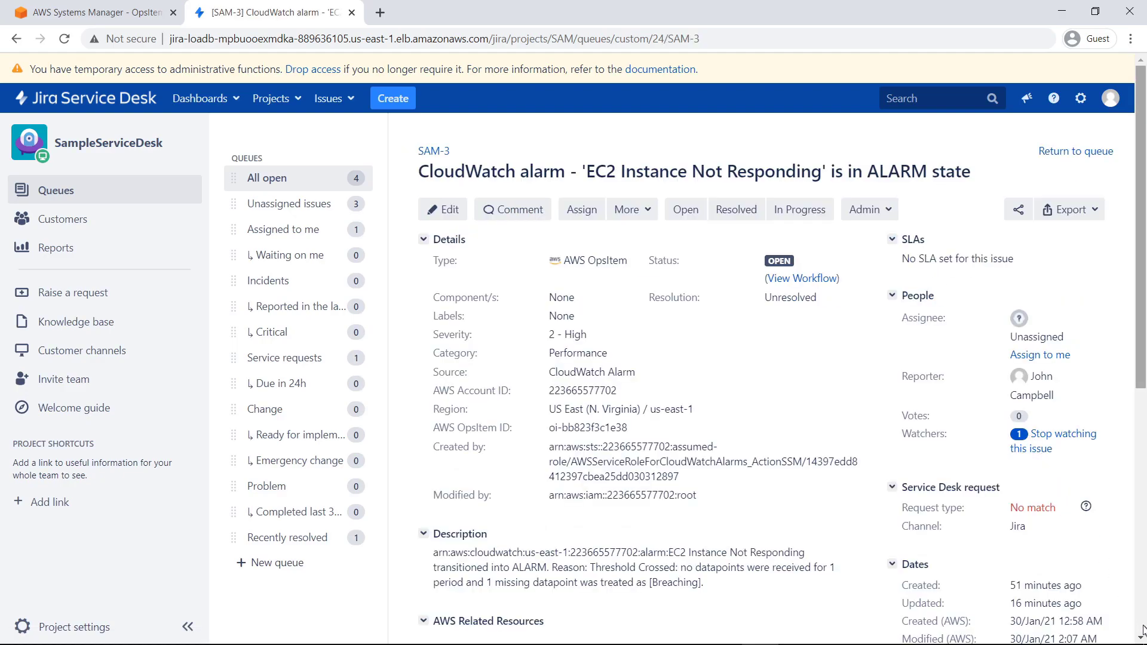
scroll(1142, 630, down, 8)
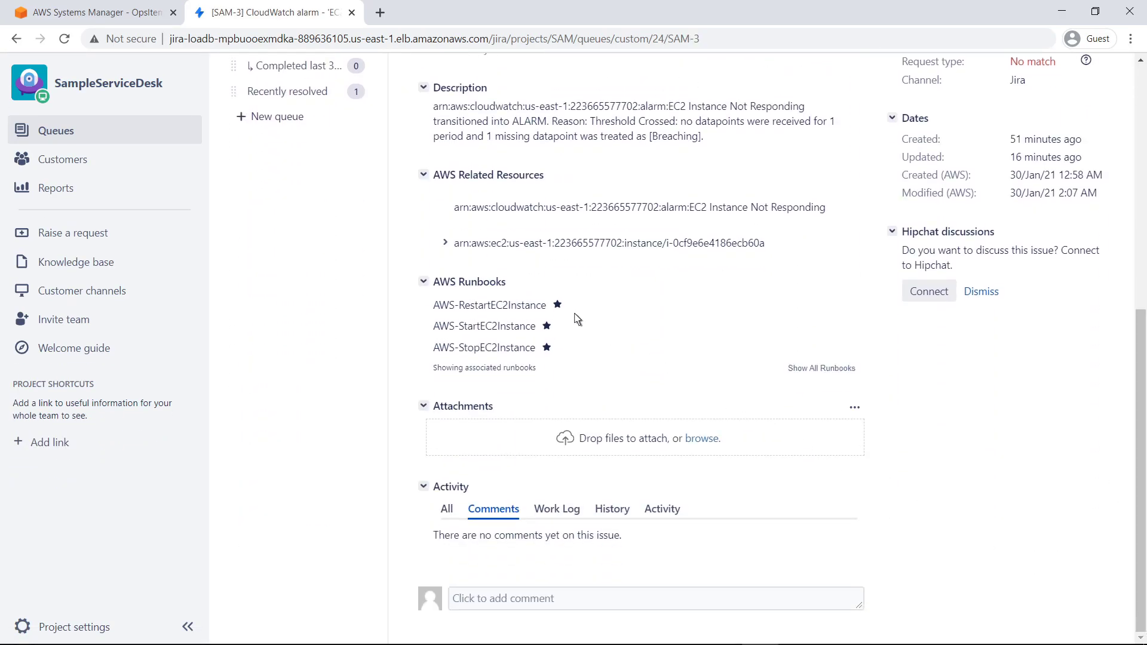
click(445, 243)
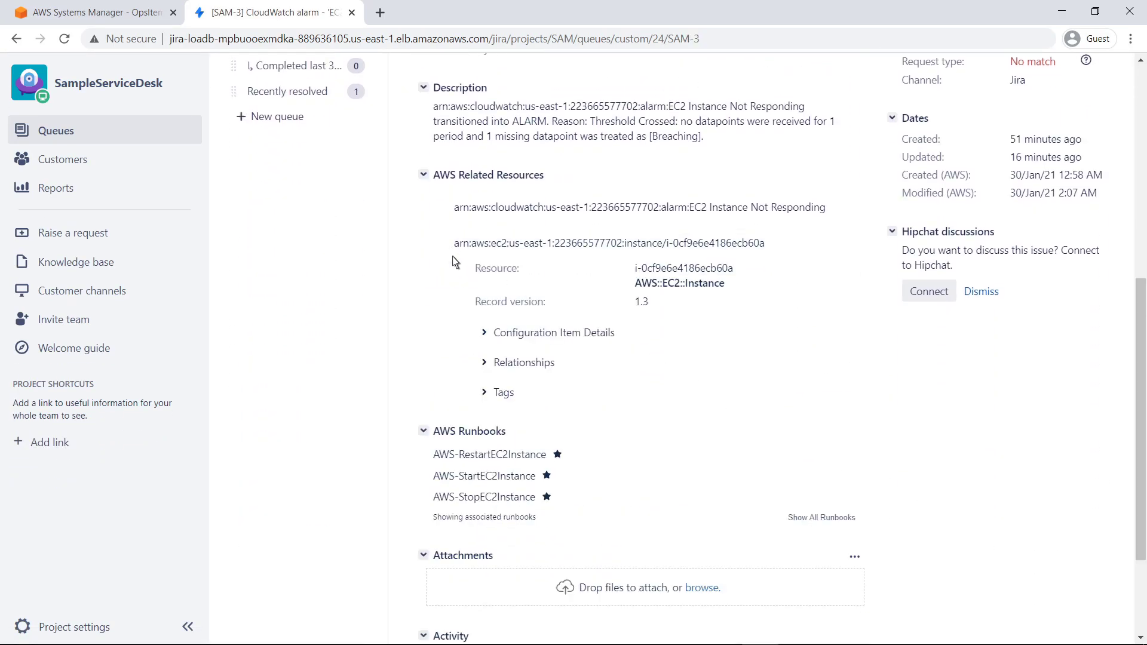
click(484, 333)
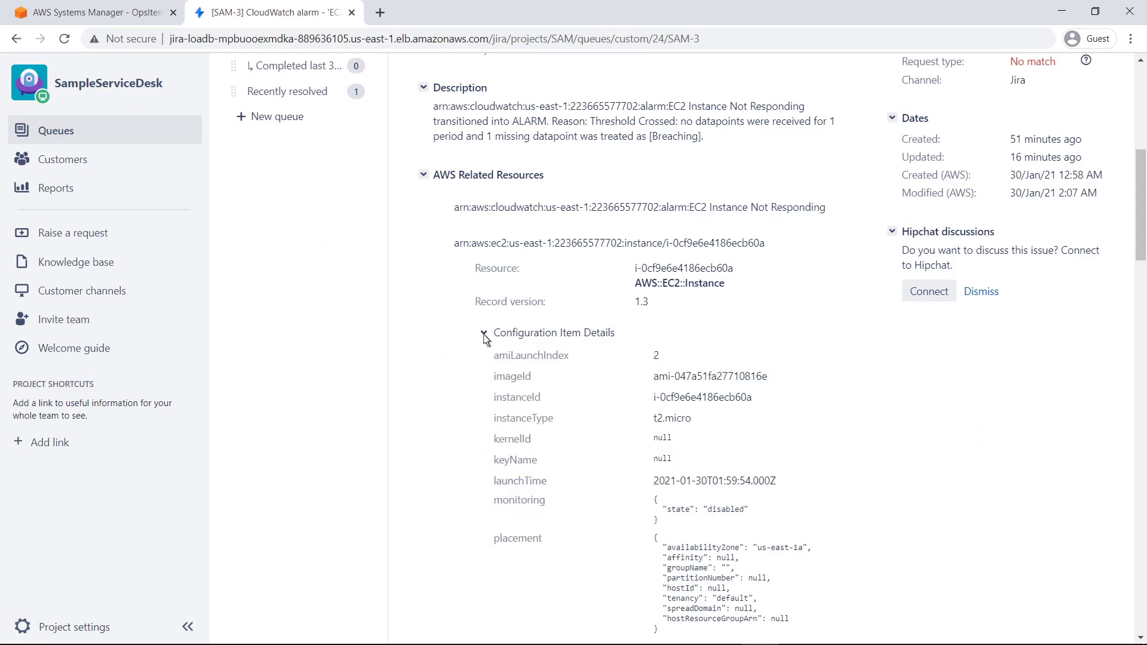
click(485, 338)
click(485, 363)
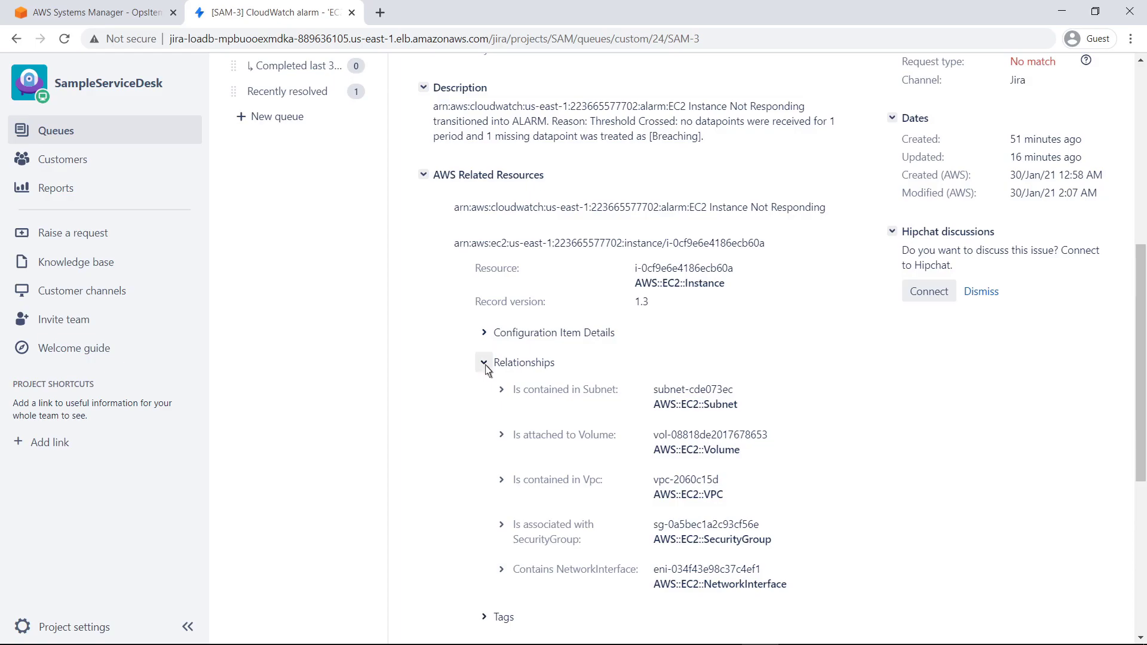
click(485, 364)
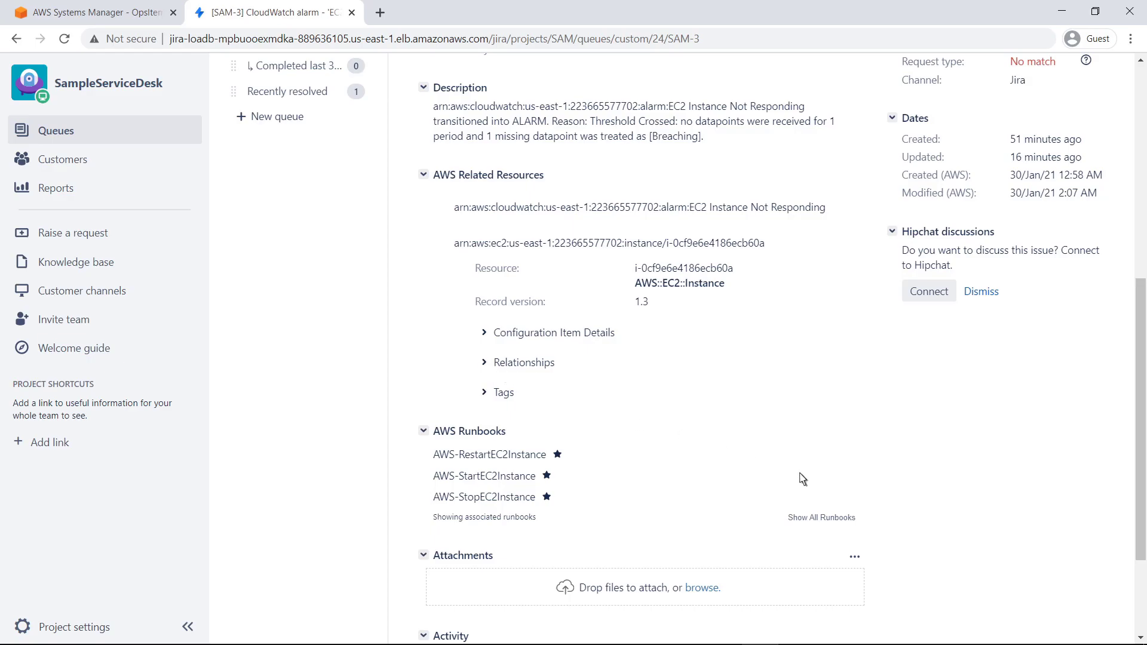
click(835, 476)
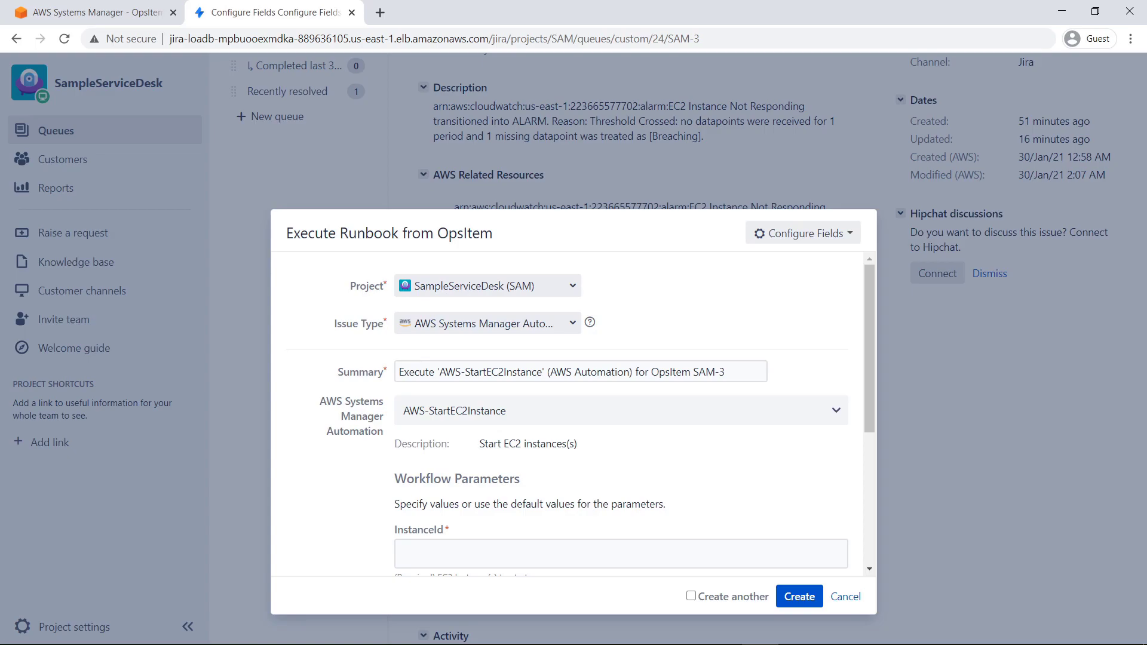
- Execute AWS-StartEC2Instance with InstanceId i-0cf9e6e4186ecb60a, creating issue SAM-6
scroll(867, 513, down, 3)
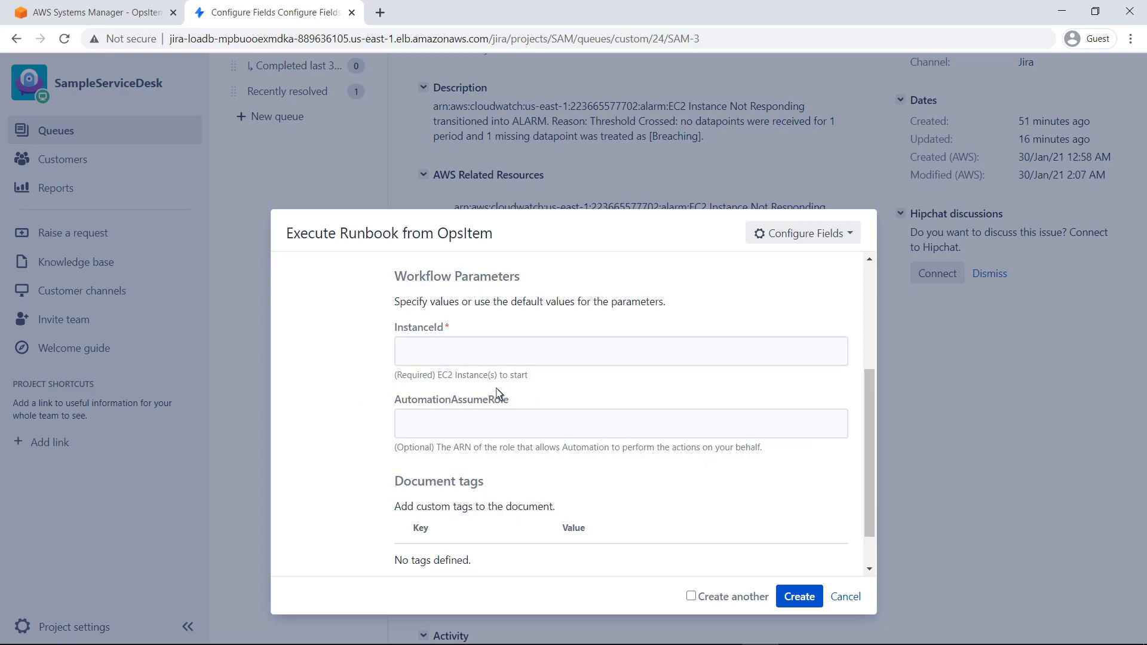
click(400, 355)
text(i-0cf9e6e4186ecb60a)
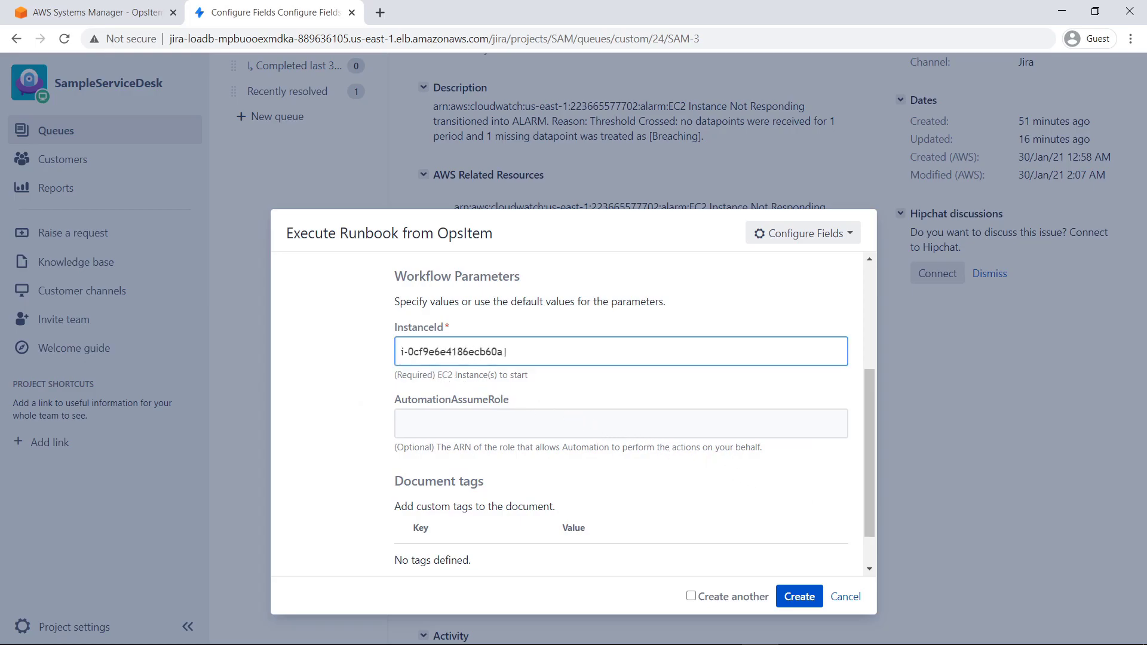
click(789, 604)
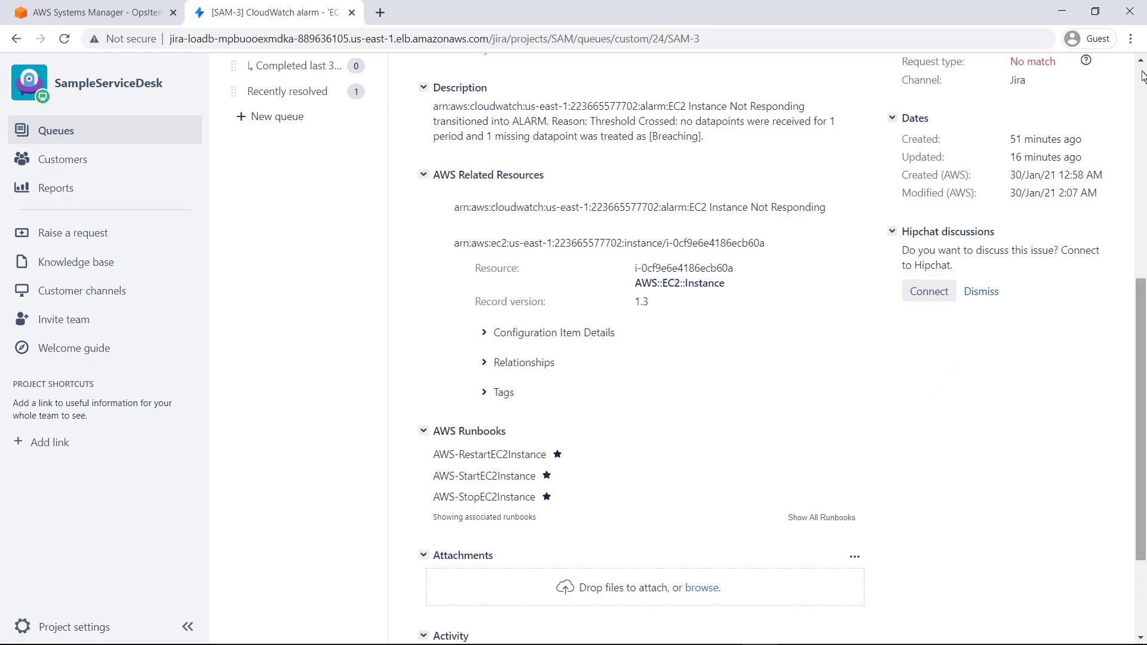
- Mark SAM-3 Resolved and go back to the All open queue
scroll(1142, 72, up, 5)
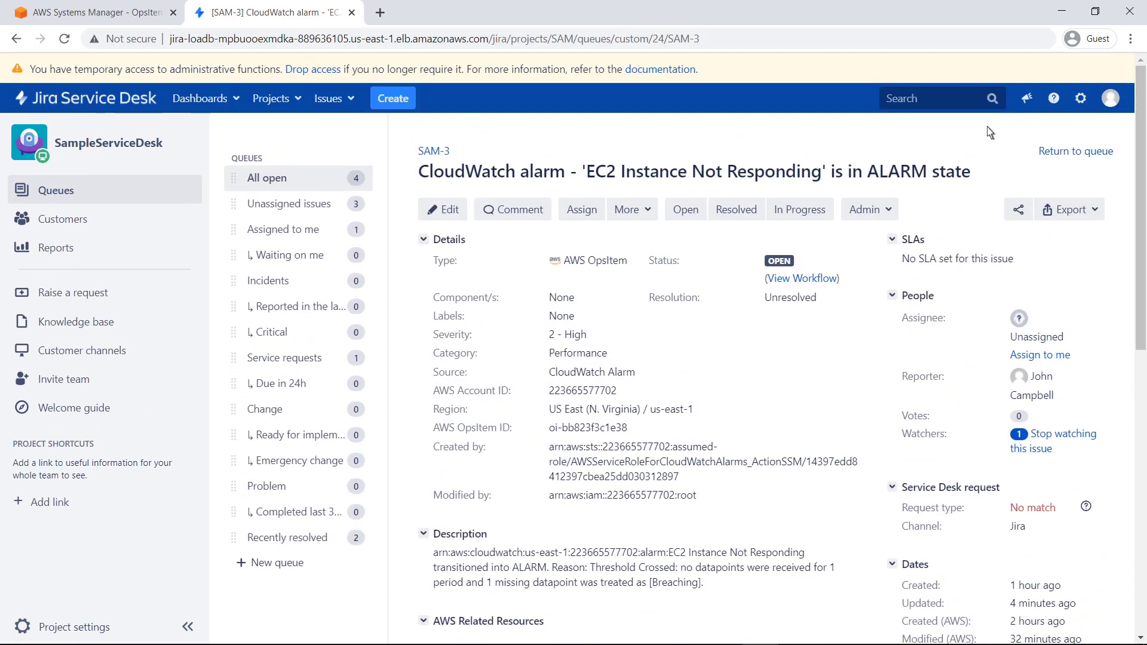
click(755, 210)
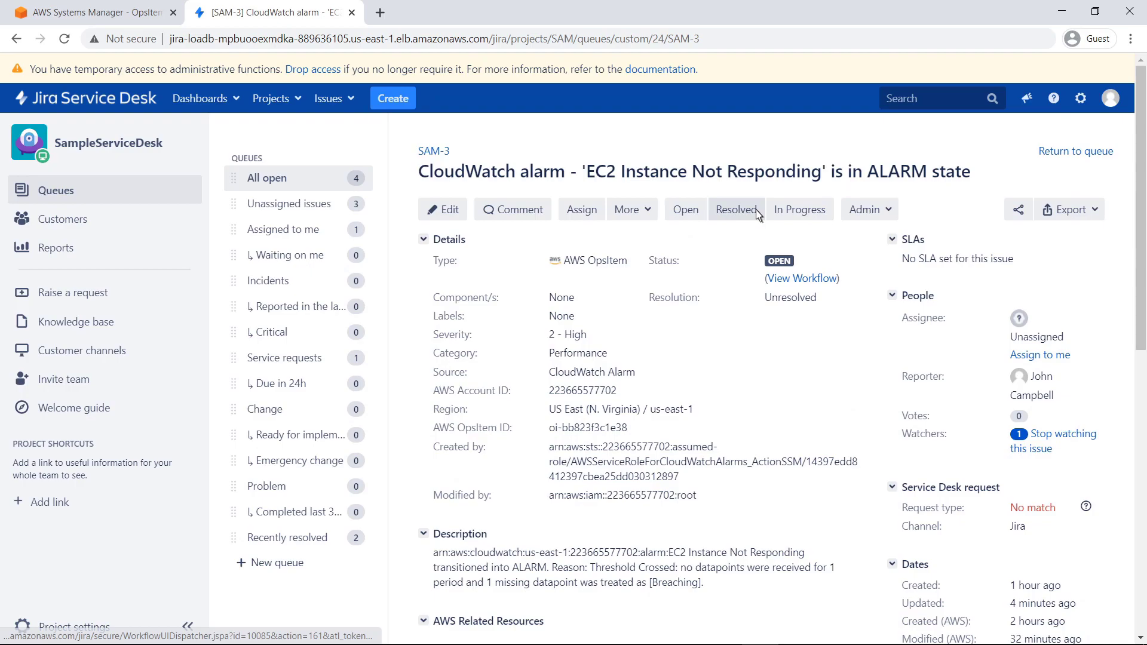
click(1041, 151)
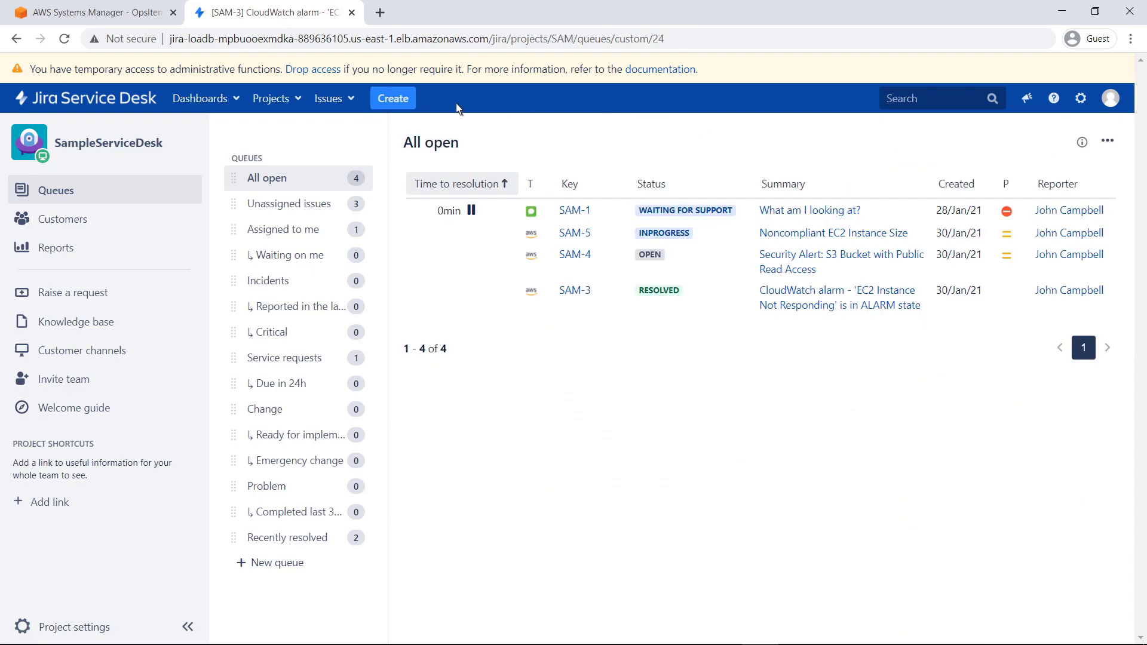
- Start an AWS OpsItem 'Restart web server' describing the test server that stopped responding
click(408, 100)
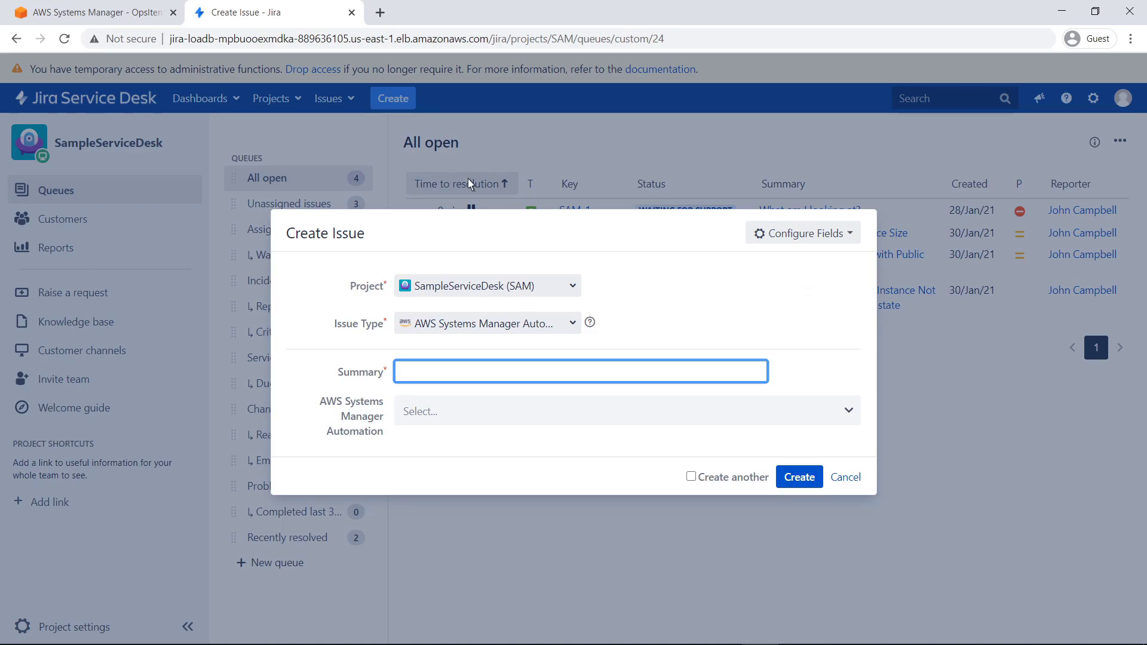
click(572, 323)
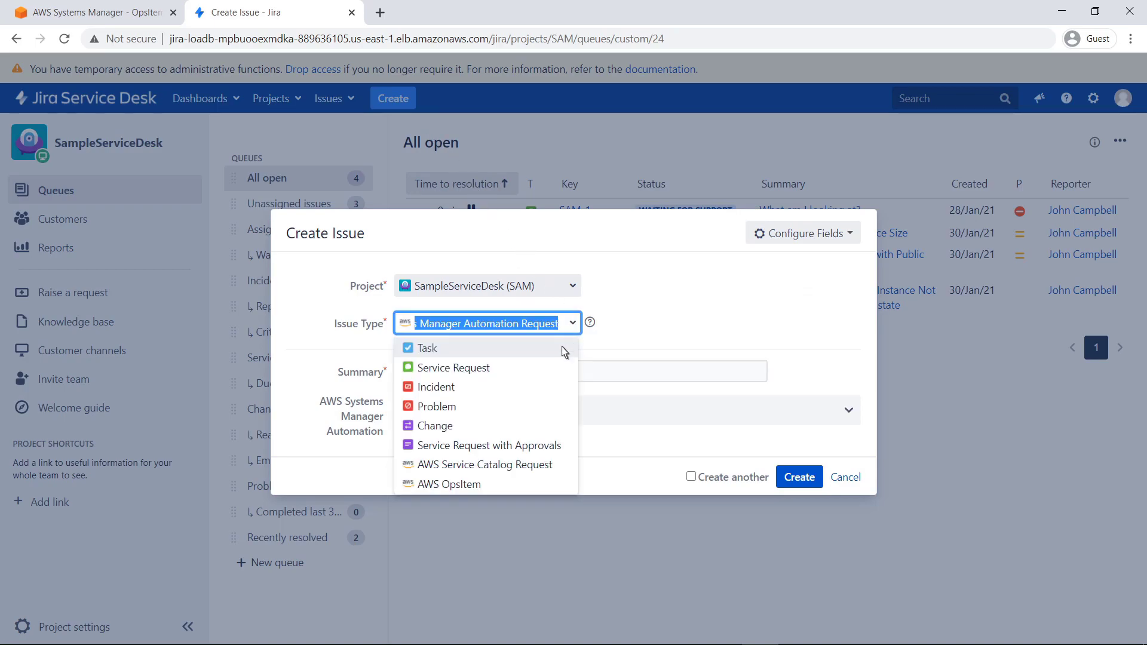
click(479, 487)
text(Restart web server)
click(418, 309)
text(Our application test server has...)
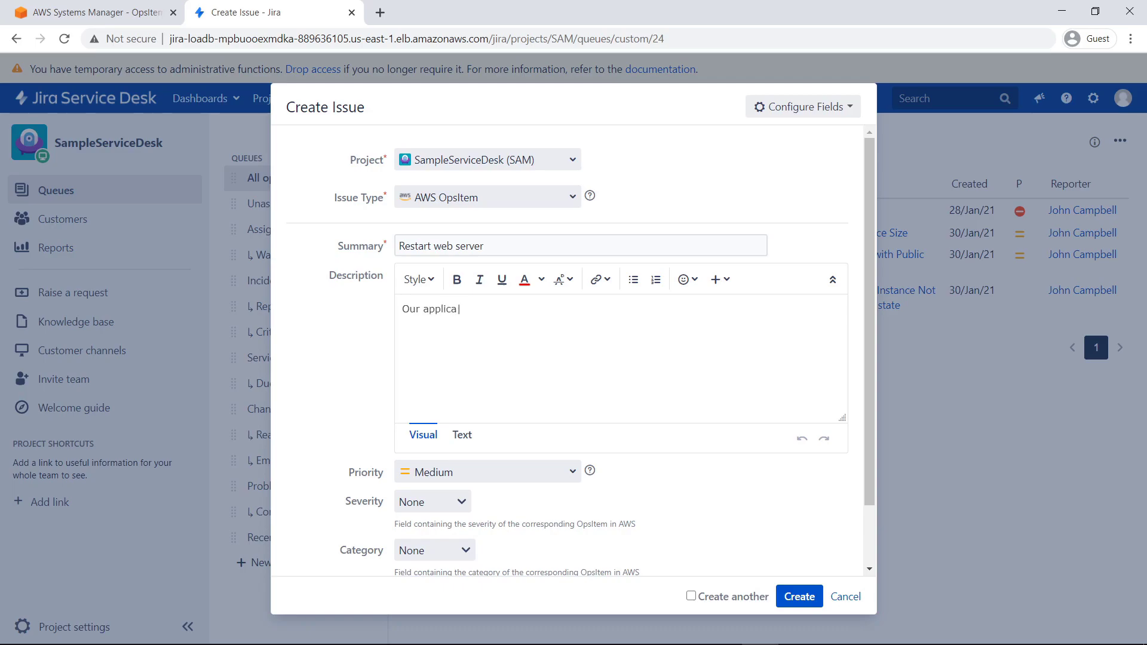
key(BackSpace)
key(BackSpace)
key(BackSpace)
text(stopped responding.  Please restart.)
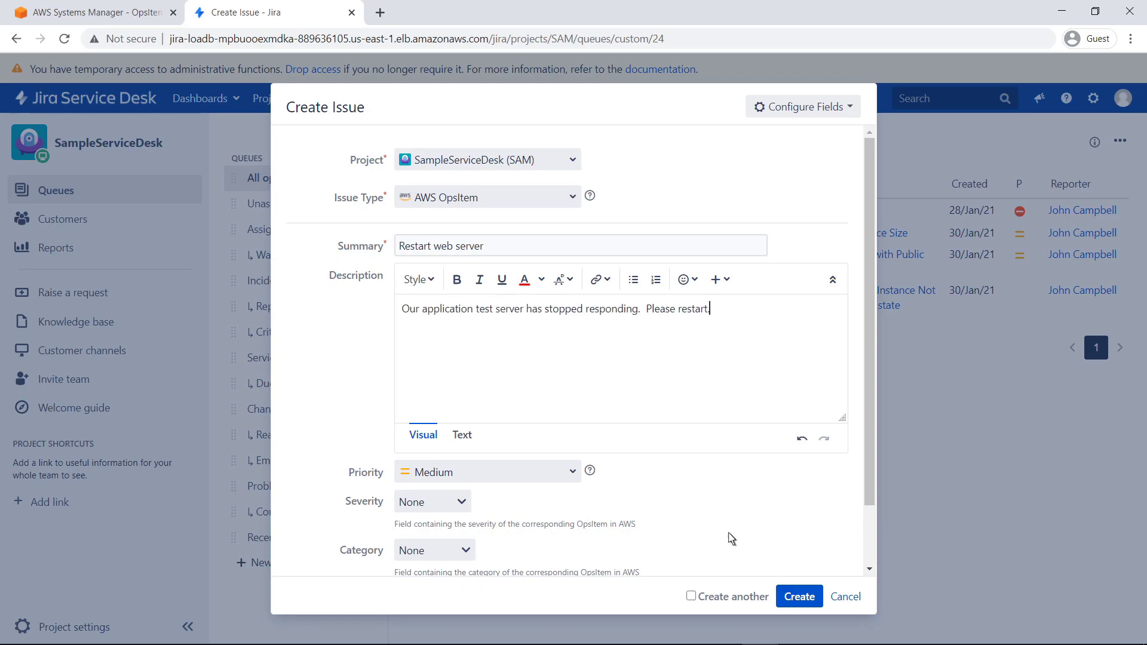
- Set severity 3 - Medium, category Availability, region us-east-1, and create the OpsItem
scroll(872, 564, down, 2)
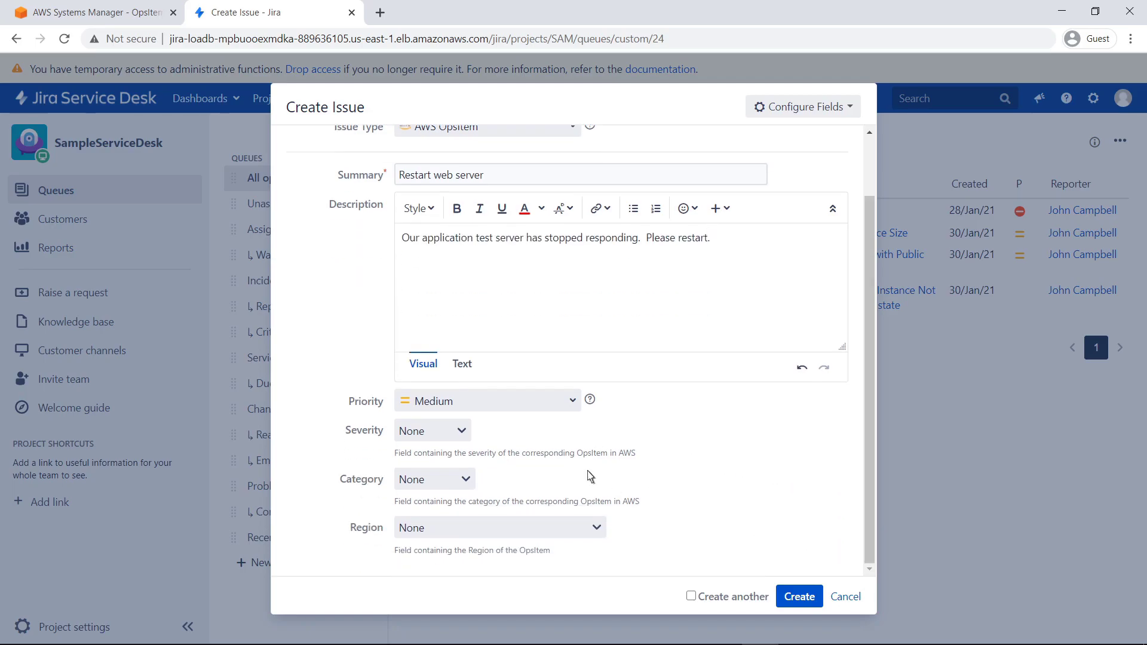
click(465, 433)
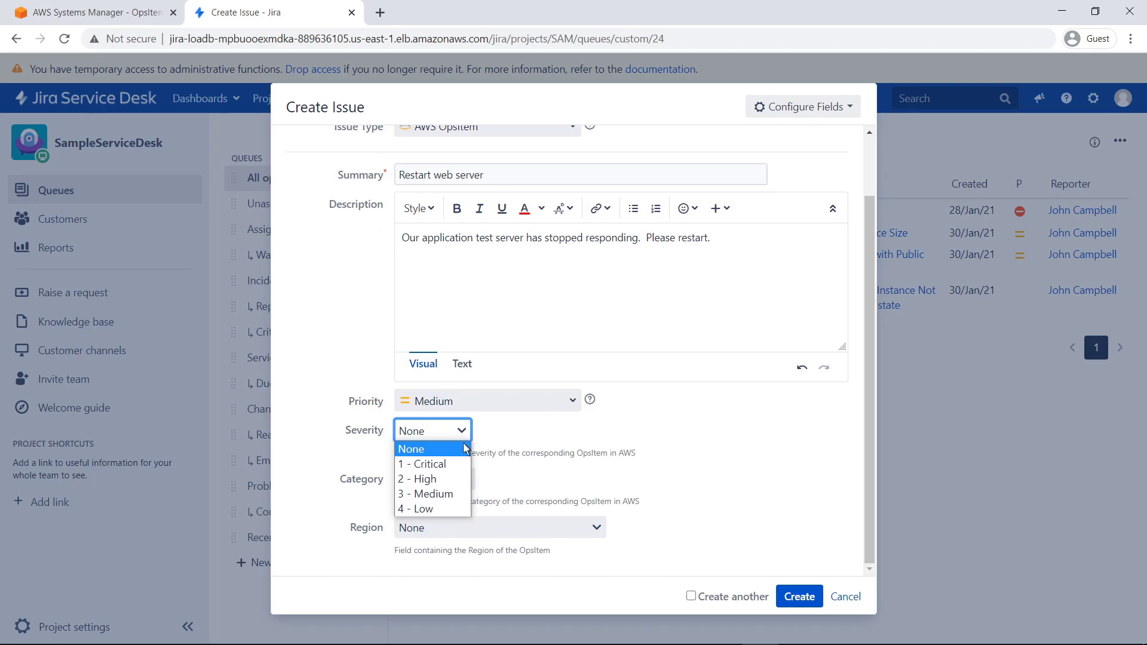
click(457, 494)
click(467, 480)
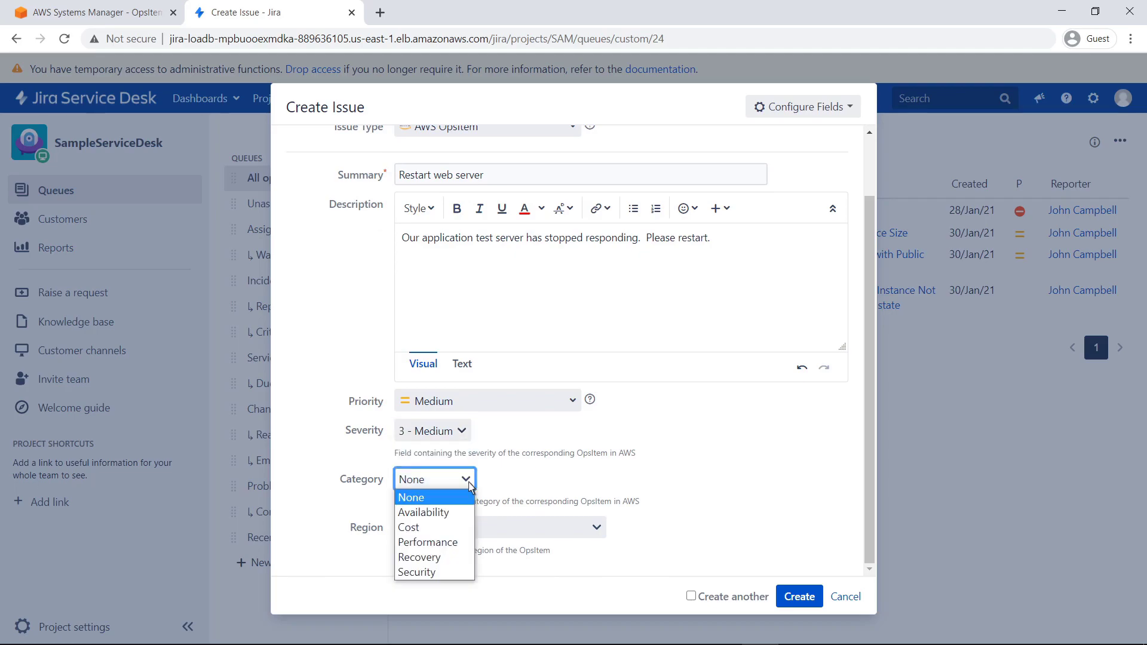
click(452, 518)
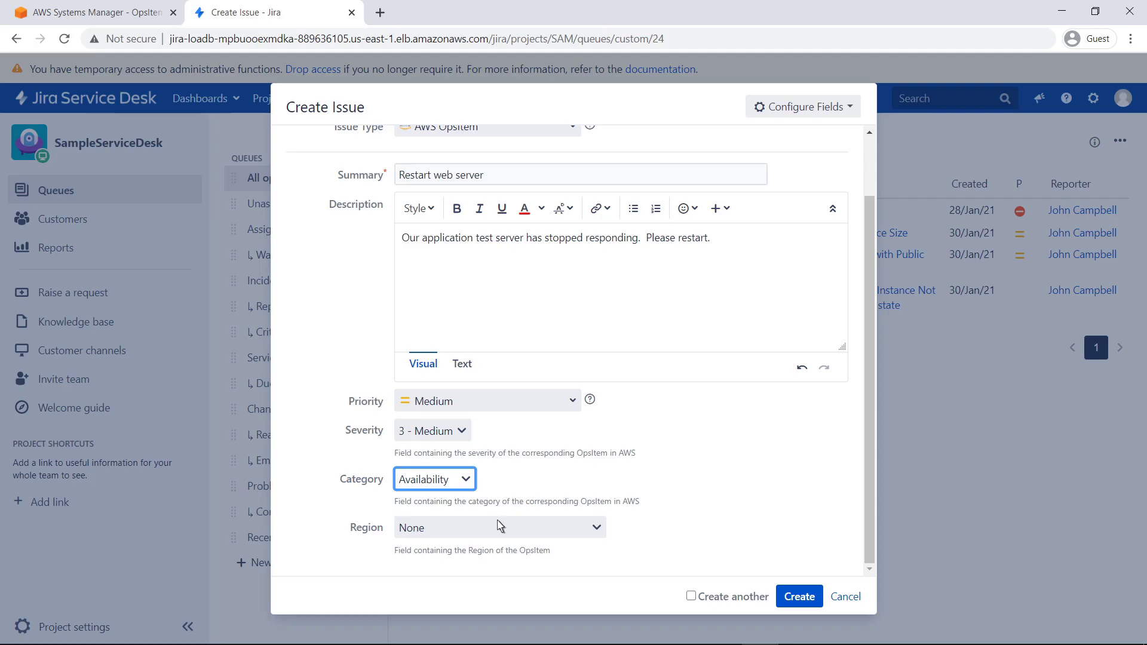
click(598, 534)
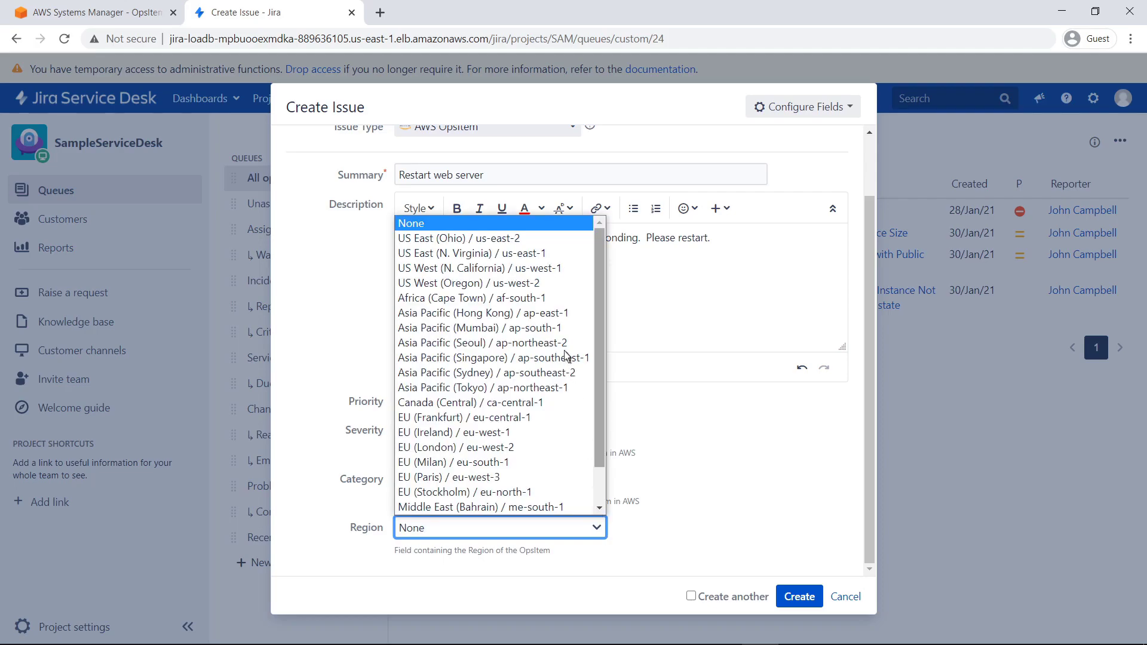
click(550, 253)
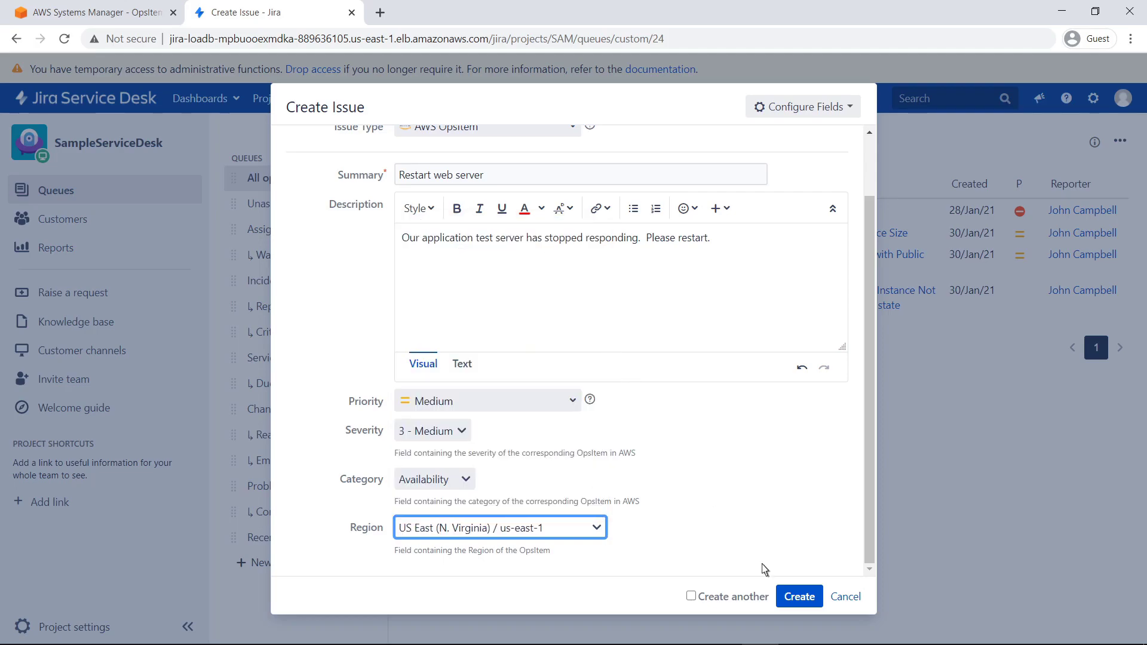
click(788, 598)
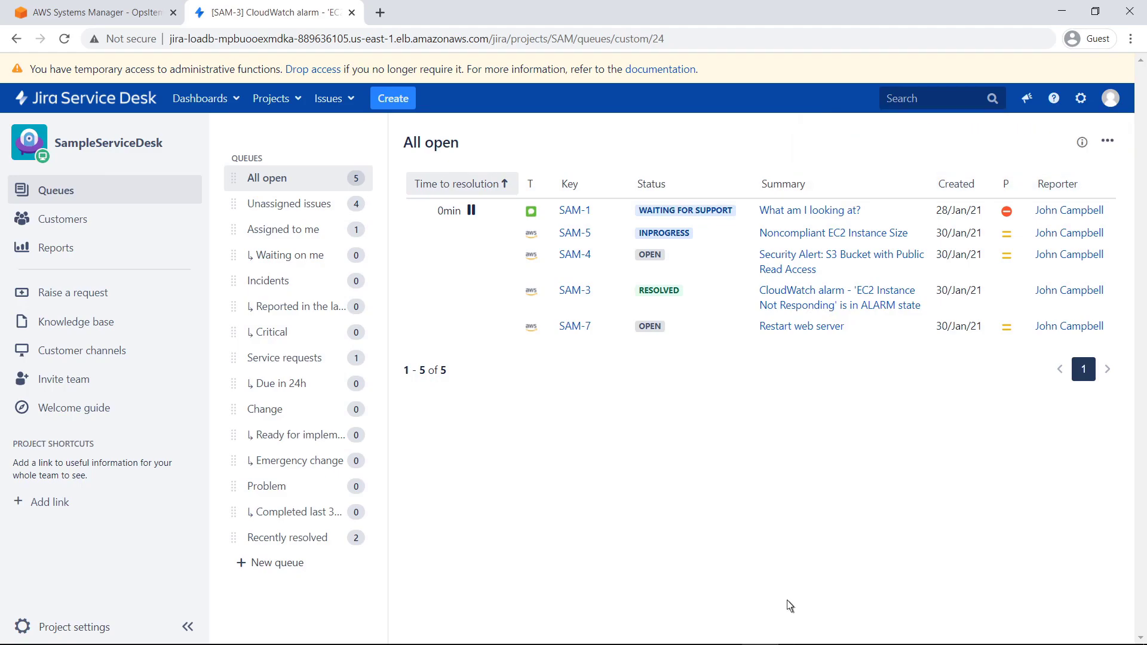
- Filter the AWS OpsCenter OpsItems list to Resolved to see the CloudWatch alarm item
click(154, 17)
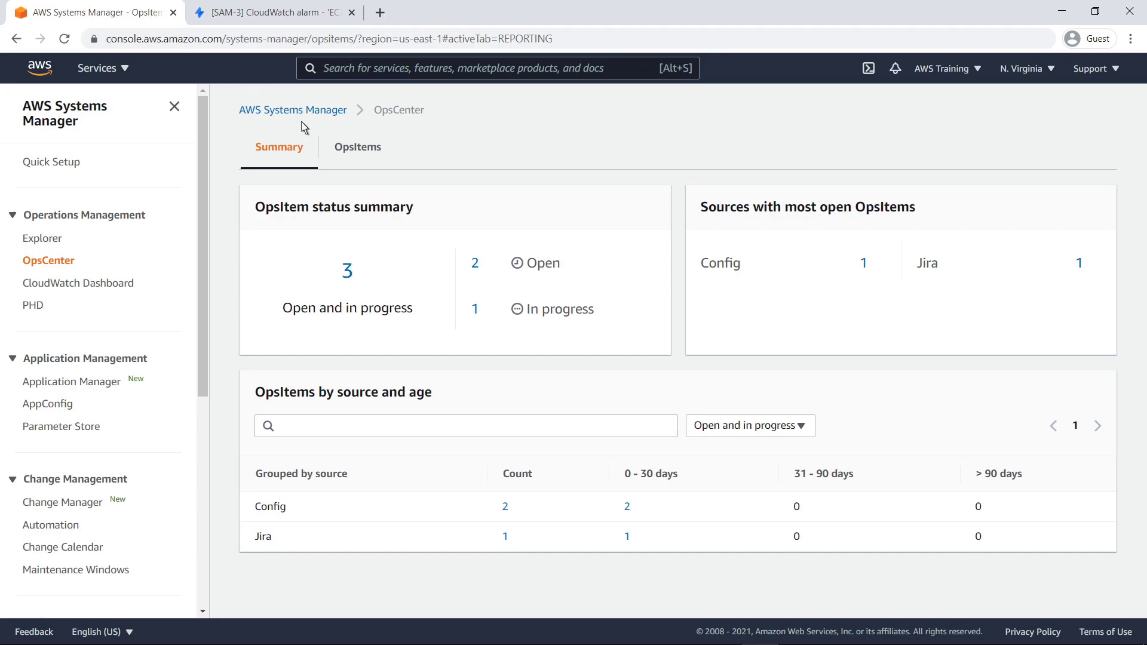
click(341, 155)
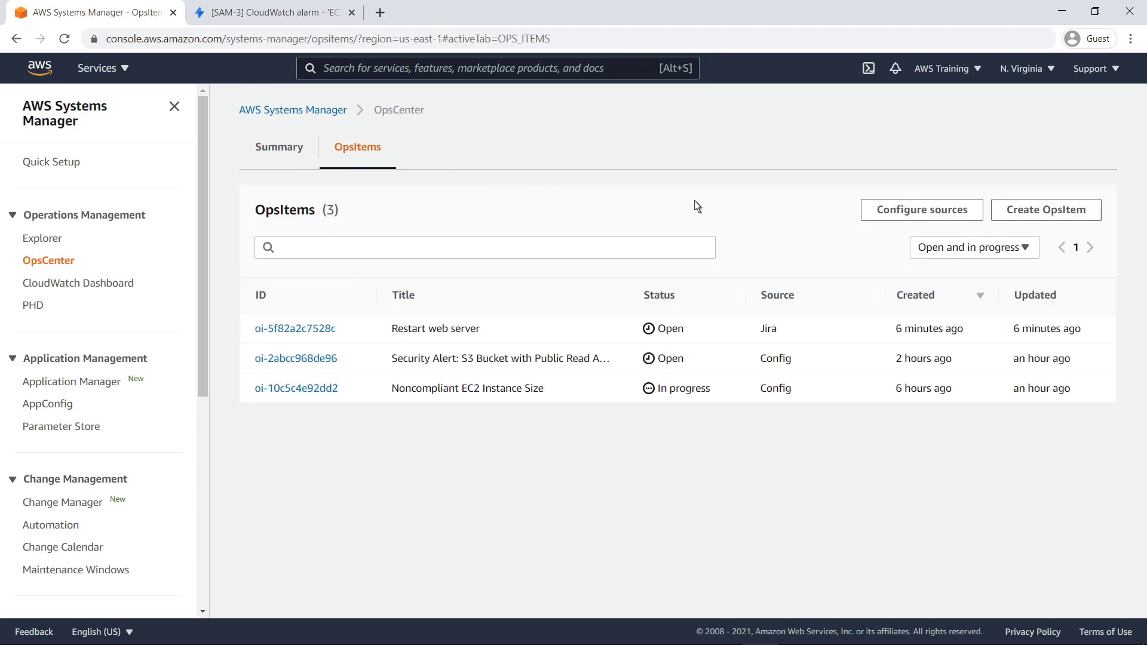
click(1025, 250)
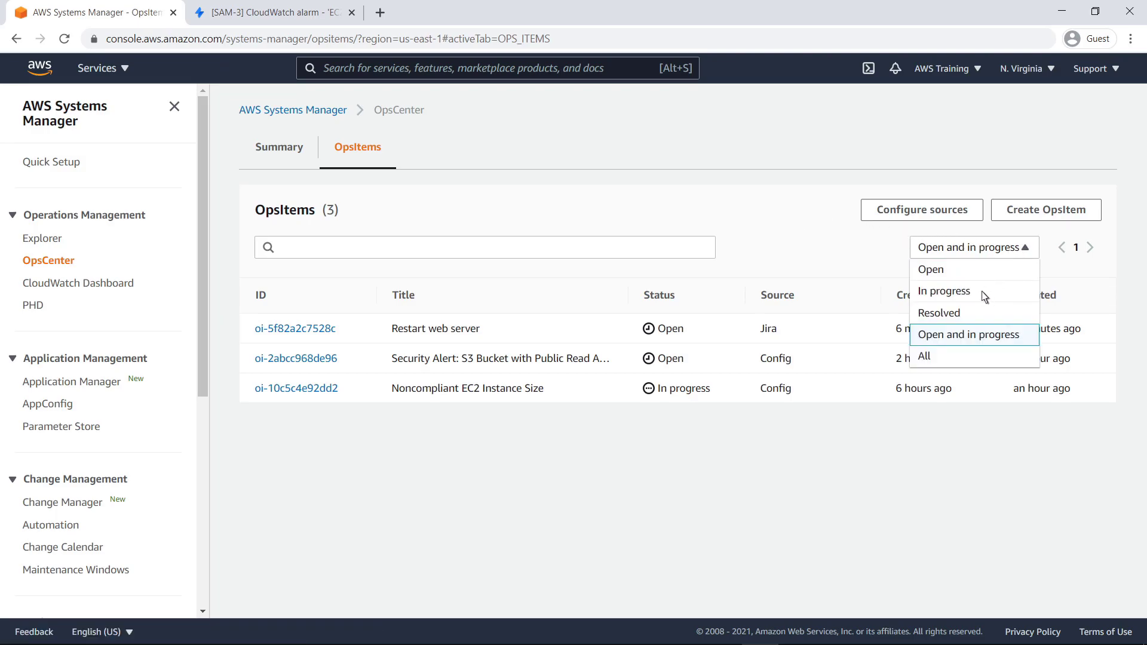
click(962, 312)
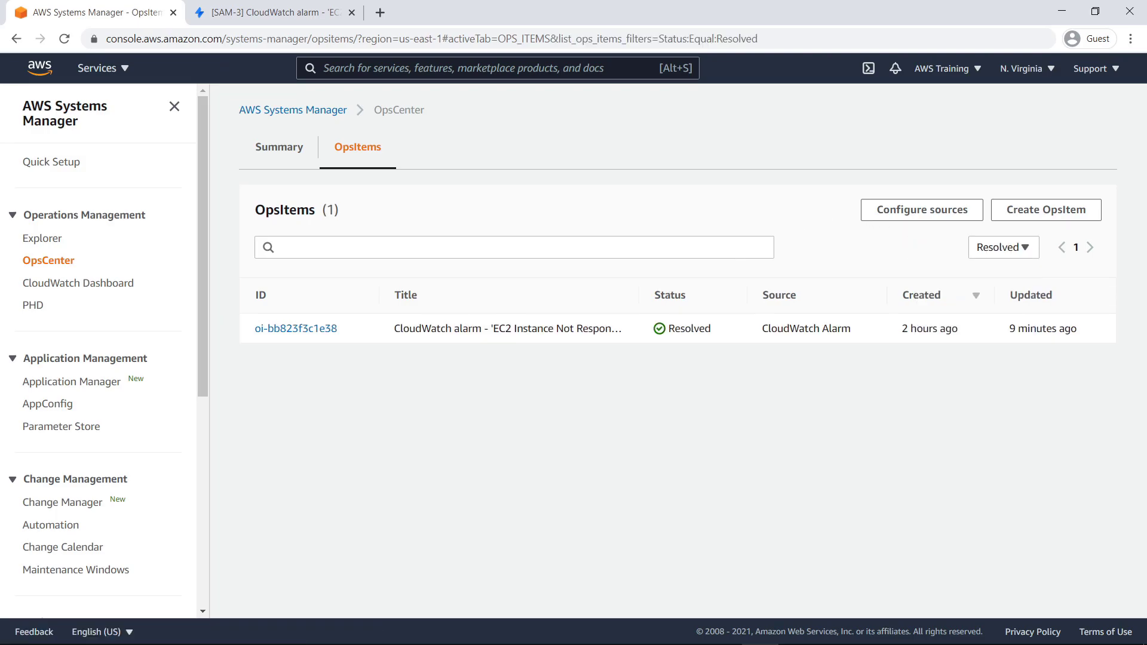